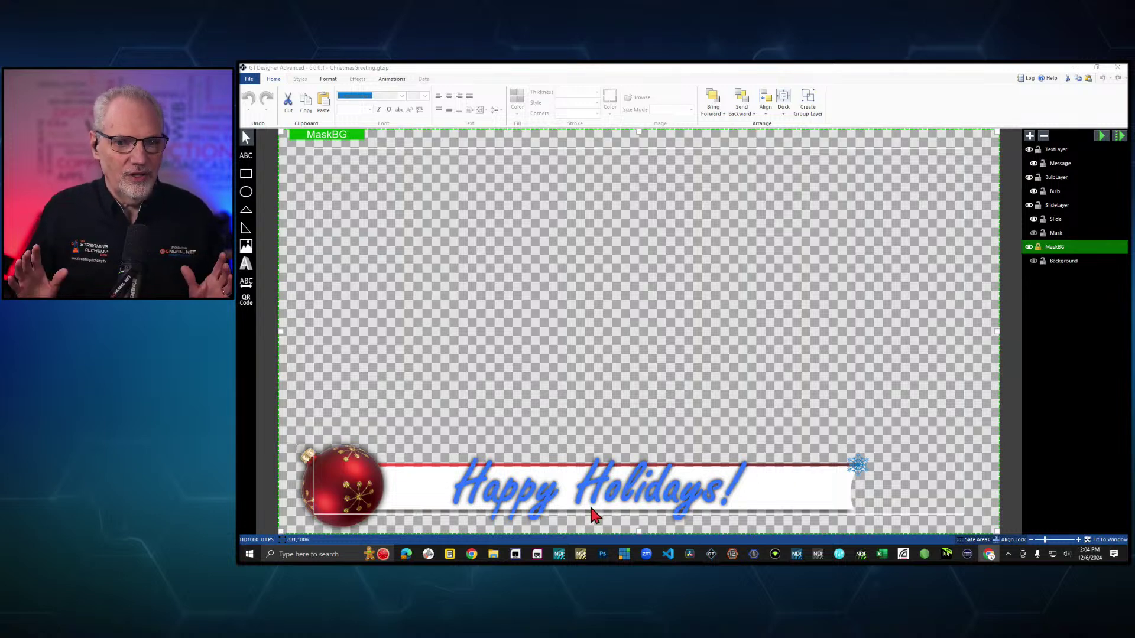
Examine the title's layer structure by selecting SlideLayer, BulbLayer and TextLayer, finishing on SlideLayer
left_click(1062, 206)
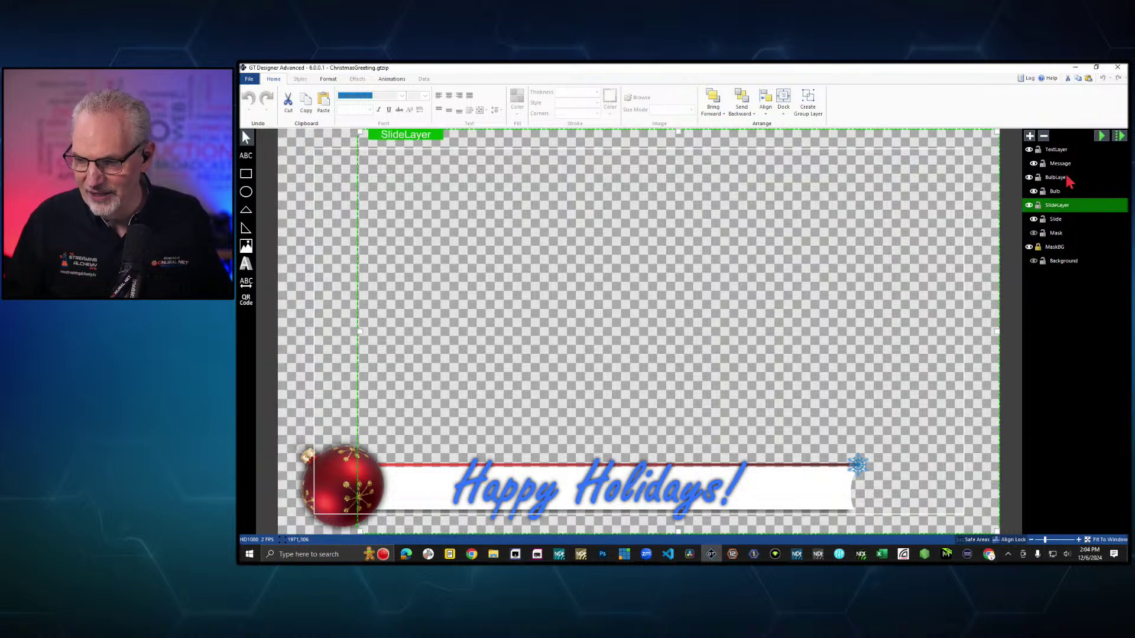
left_click(1059, 179)
left_click(1056, 151)
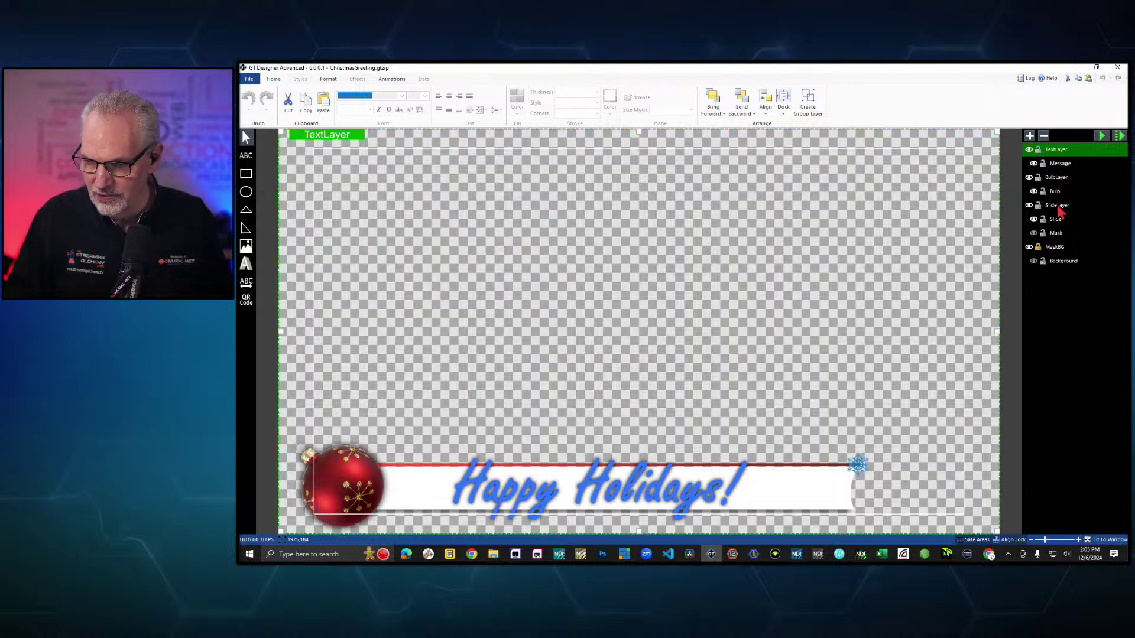
left_click(1059, 206)
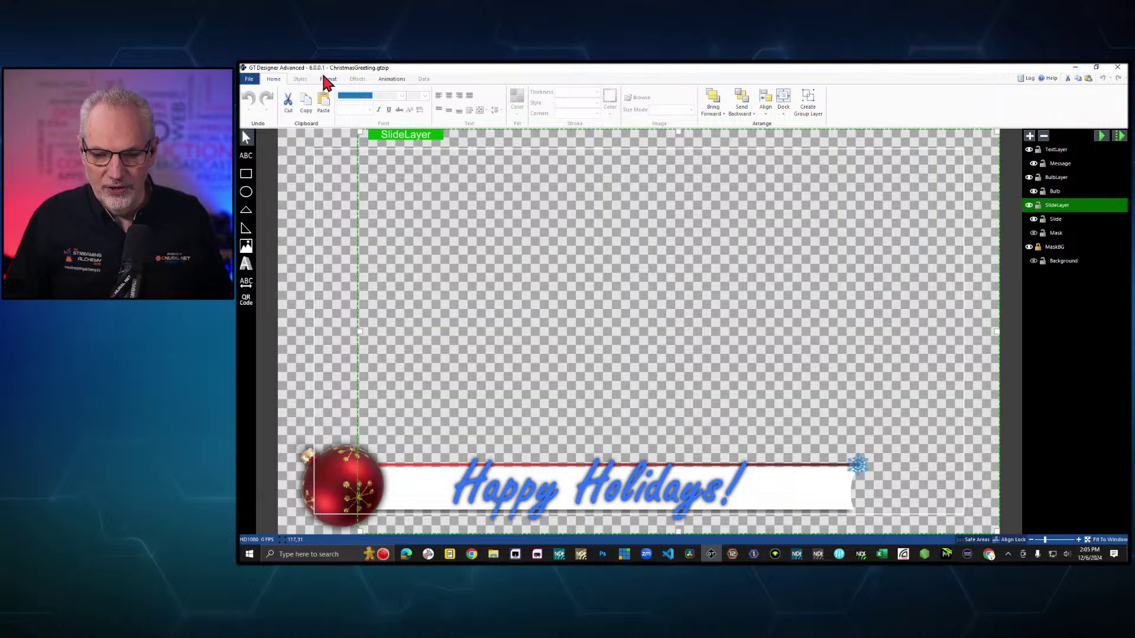
Inspect the animation settings of the Slide object for both the TransitionIn and TransitionOut storyboards
left_click(395, 80)
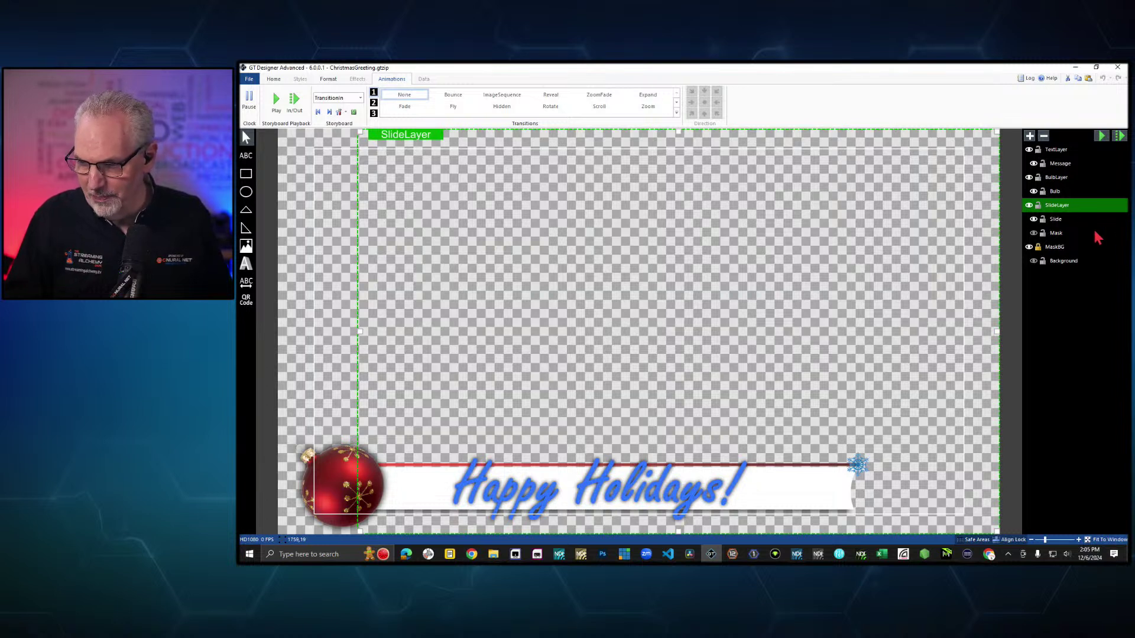
left_click(1056, 219)
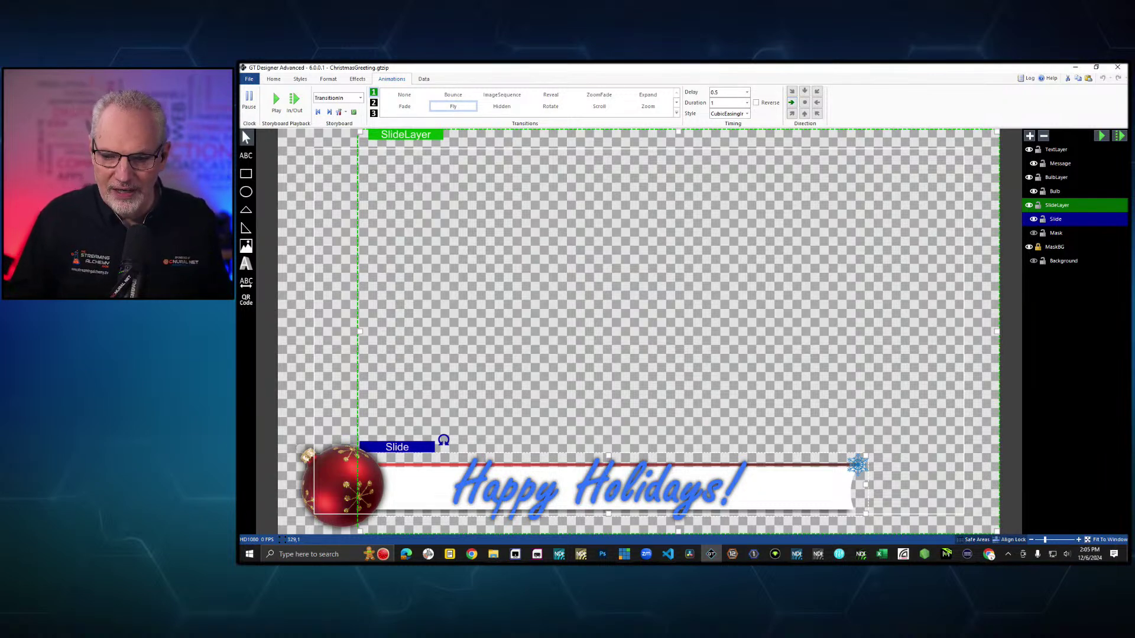
left_click(357, 98)
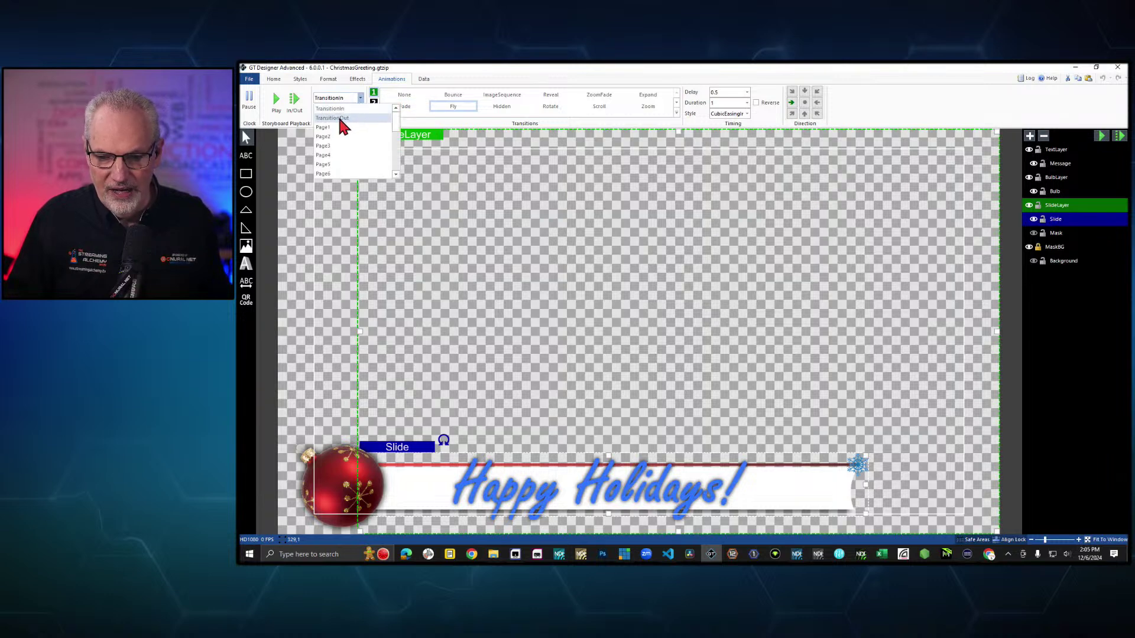
left_click(338, 115)
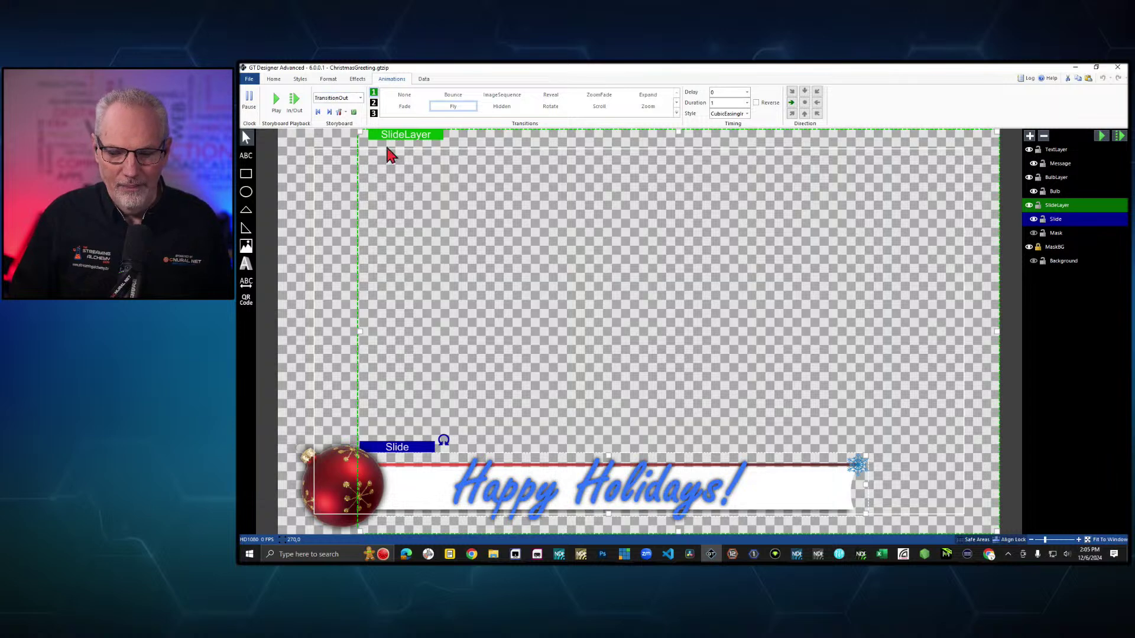
Review the Message text's animation settings for the TransitionIn and TransitionOut storyboards
left_click(1057, 165)
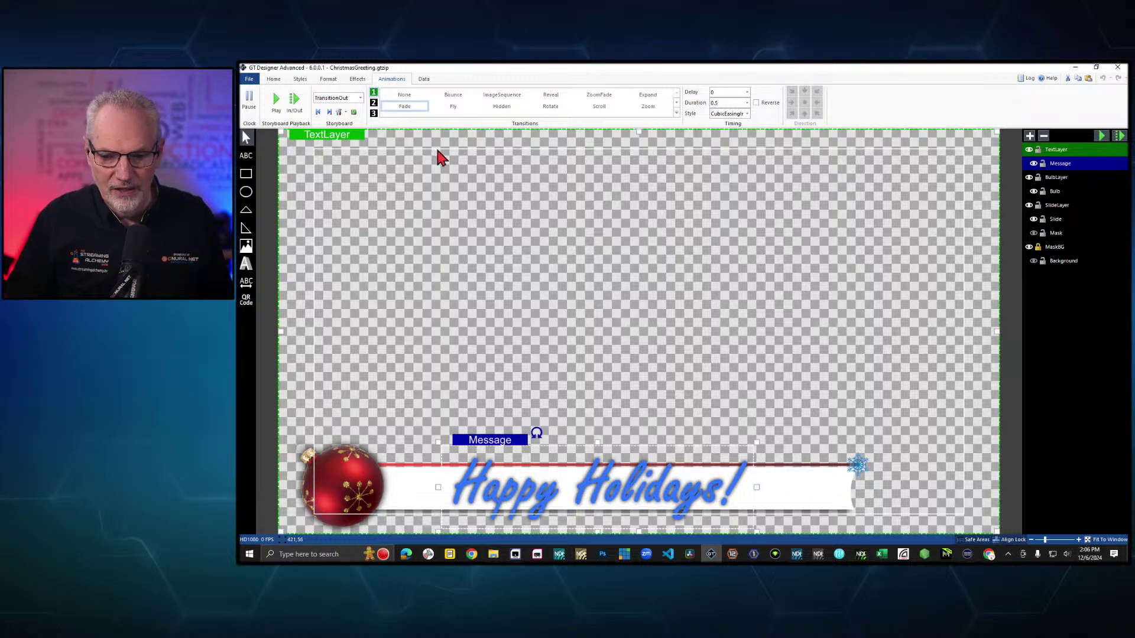
left_click(359, 98)
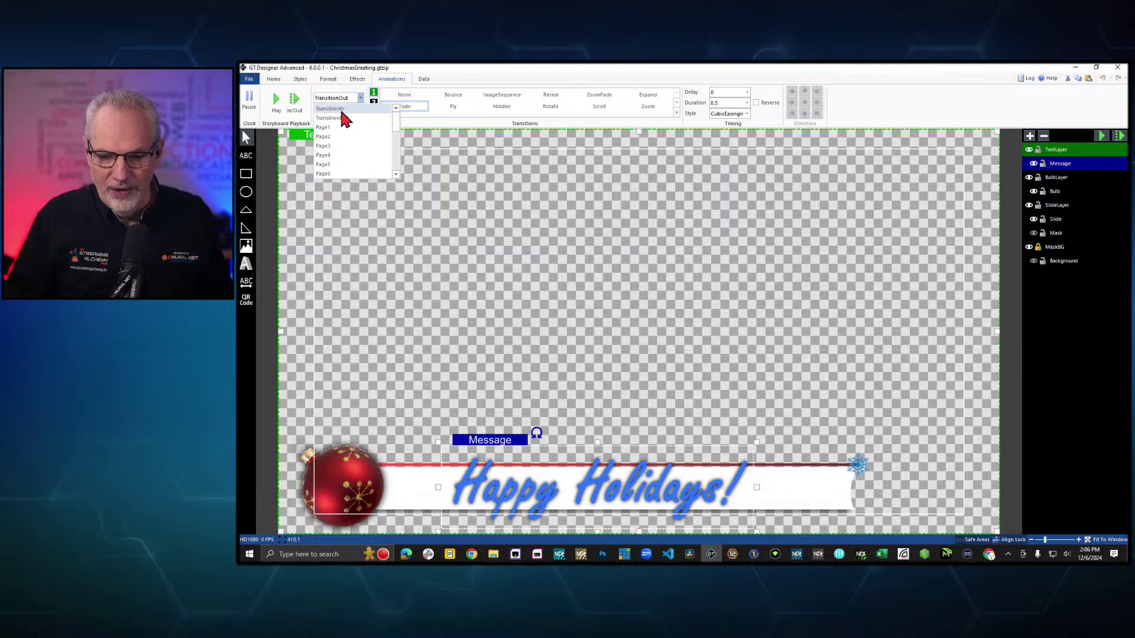
left_click(346, 113)
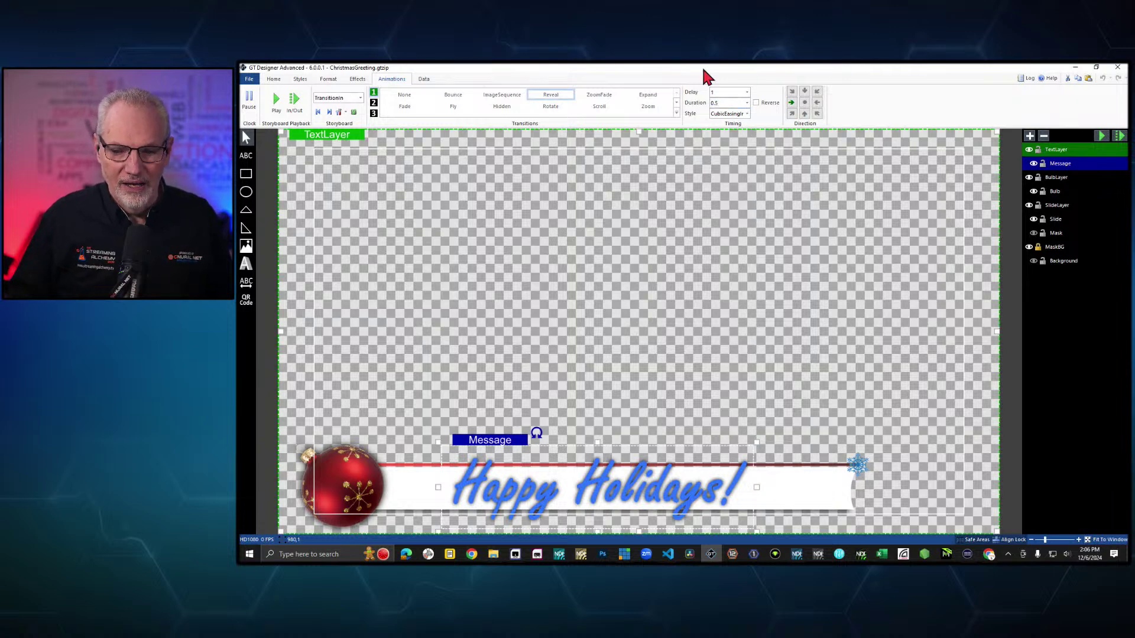
left_click(349, 99)
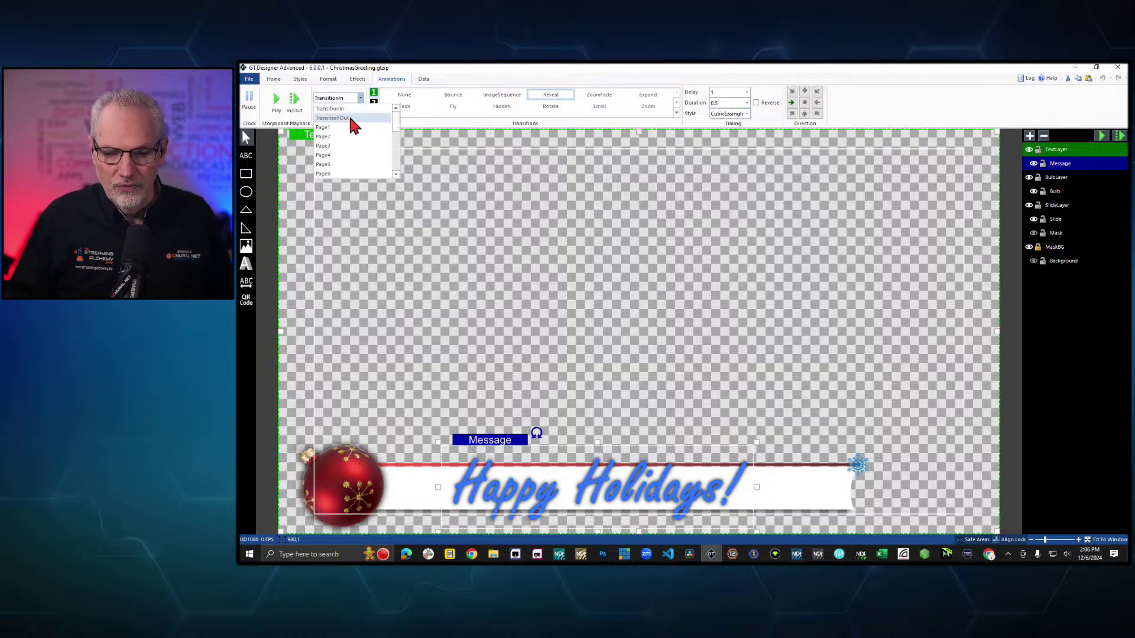
left_click(349, 117)
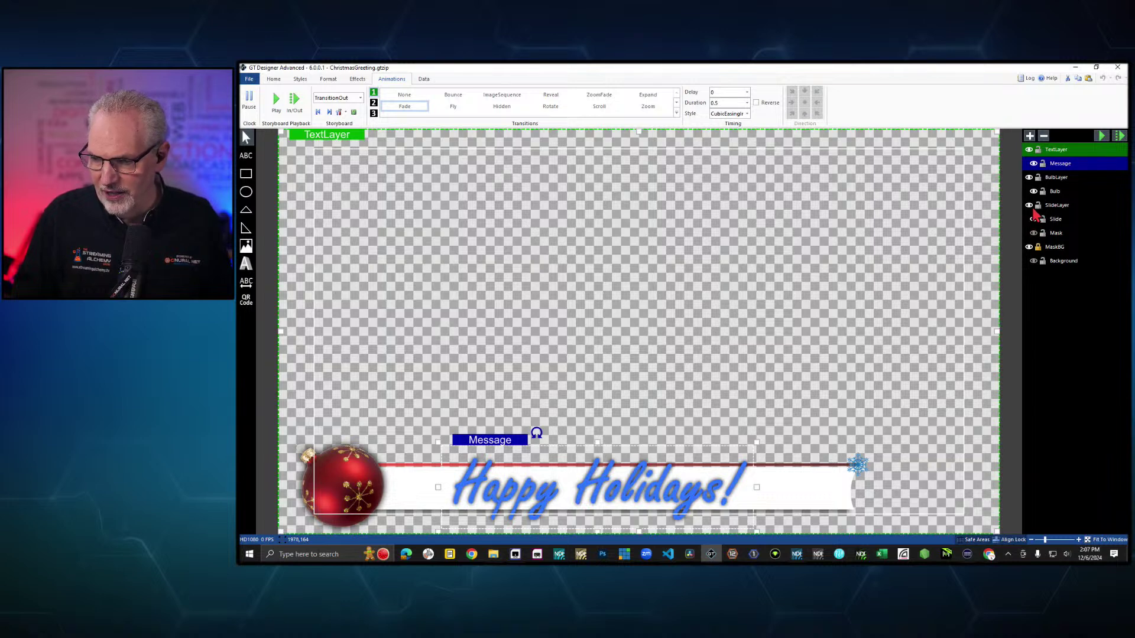
Isolate the mask artwork by hiding Slide, BulbLayer and TextLayer and showing Mask and Background, and play its in/out animation
left_click(1033, 219)
left_click(1029, 178)
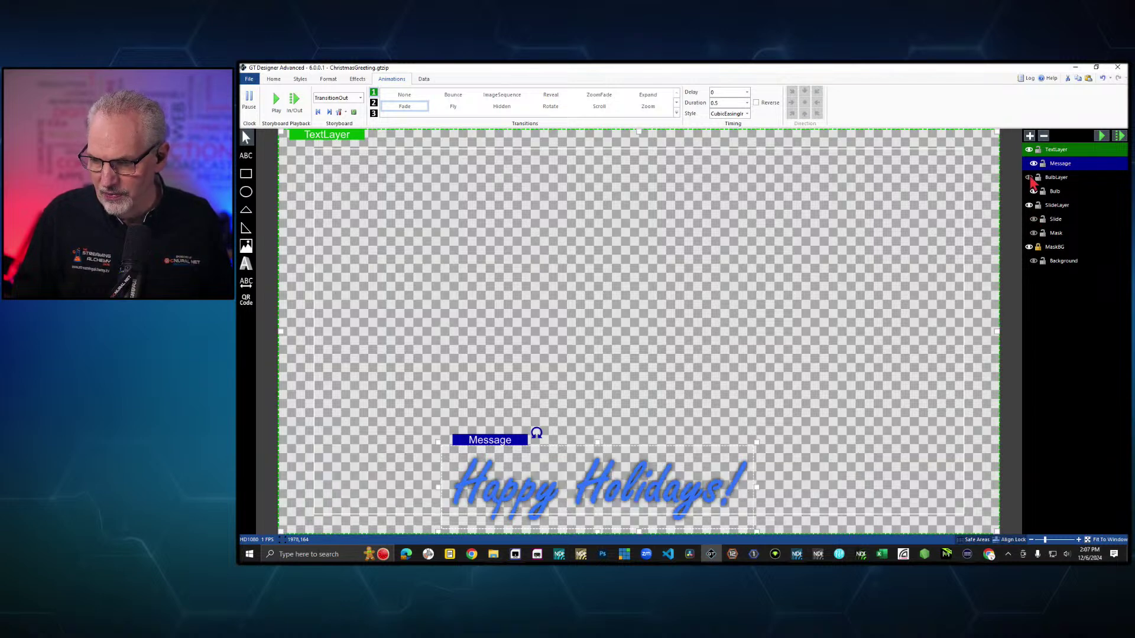
left_click(1030, 150)
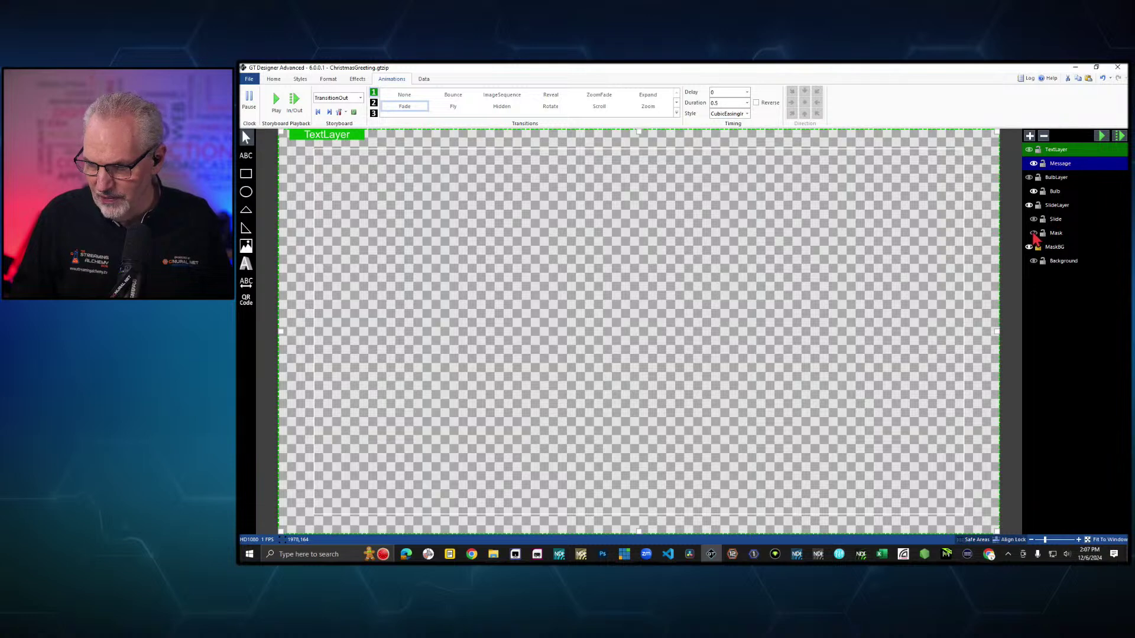
left_click(1033, 233)
left_click(1034, 261)
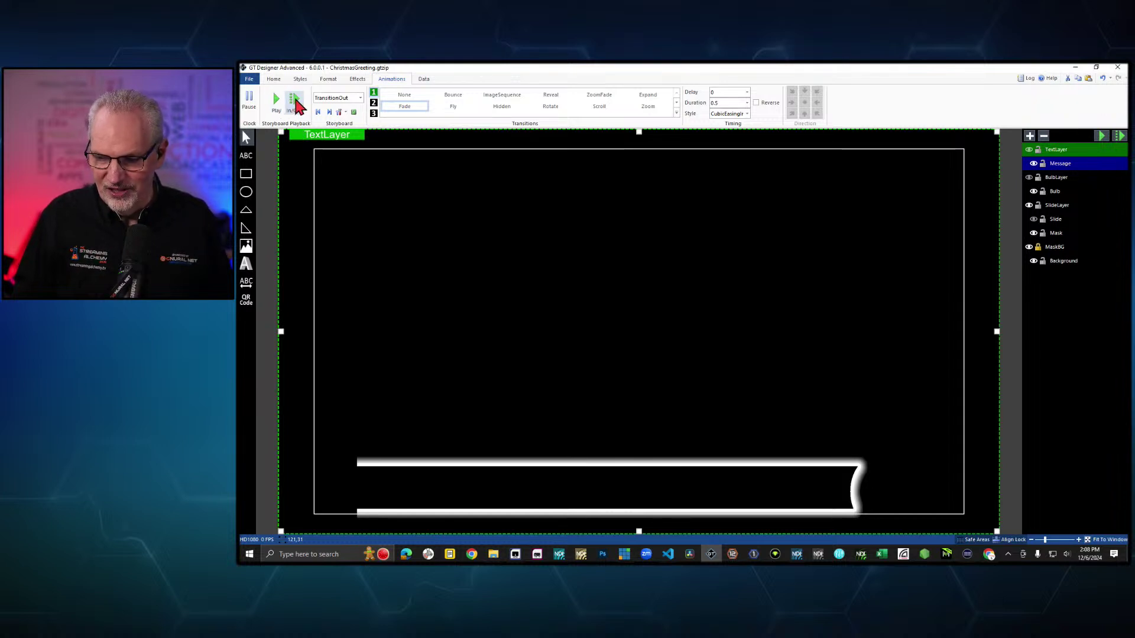
left_click(1056, 234)
left_click(298, 104)
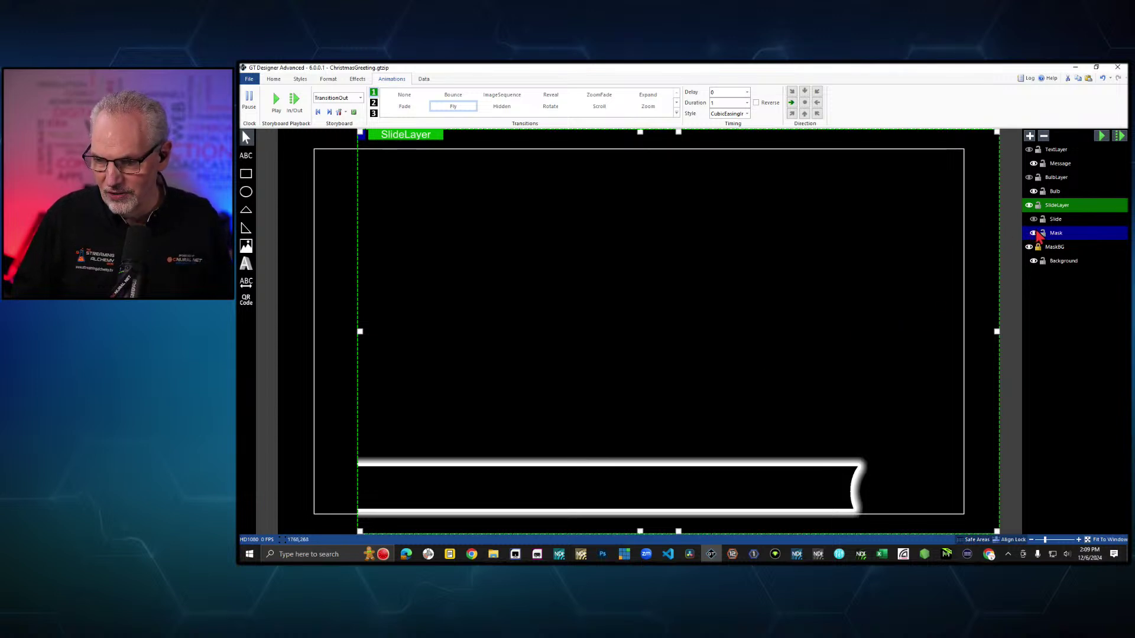
Restore the title view by hiding Mask and MaskBG and showing Slide, BulbLayer and TextLayer again
left_click(1033, 233)
left_click(1029, 248)
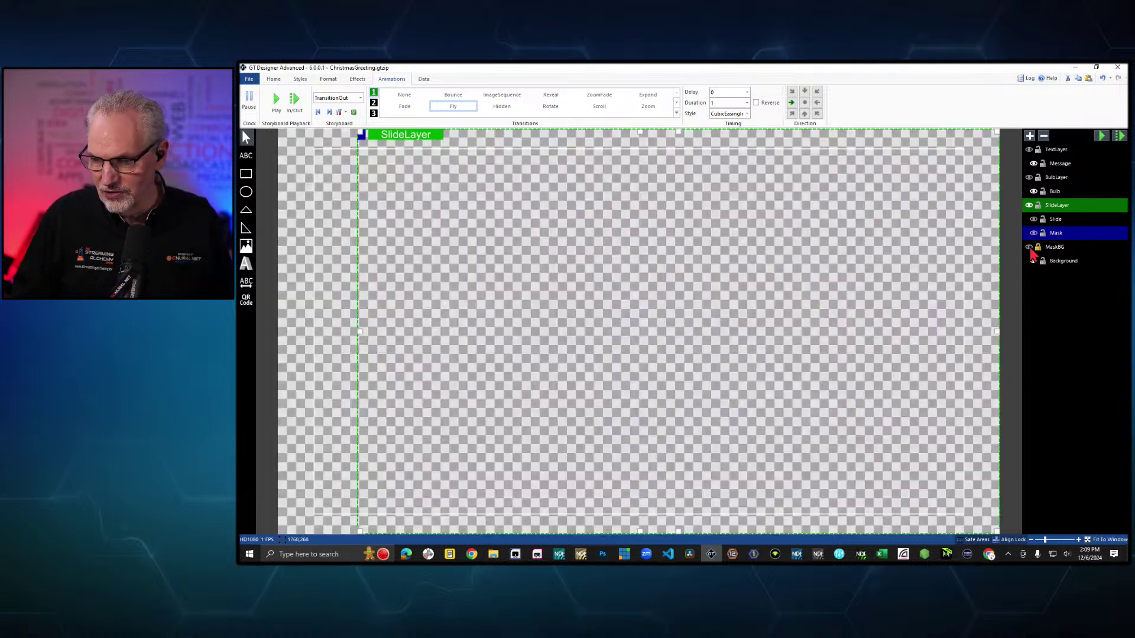
left_click(1034, 219)
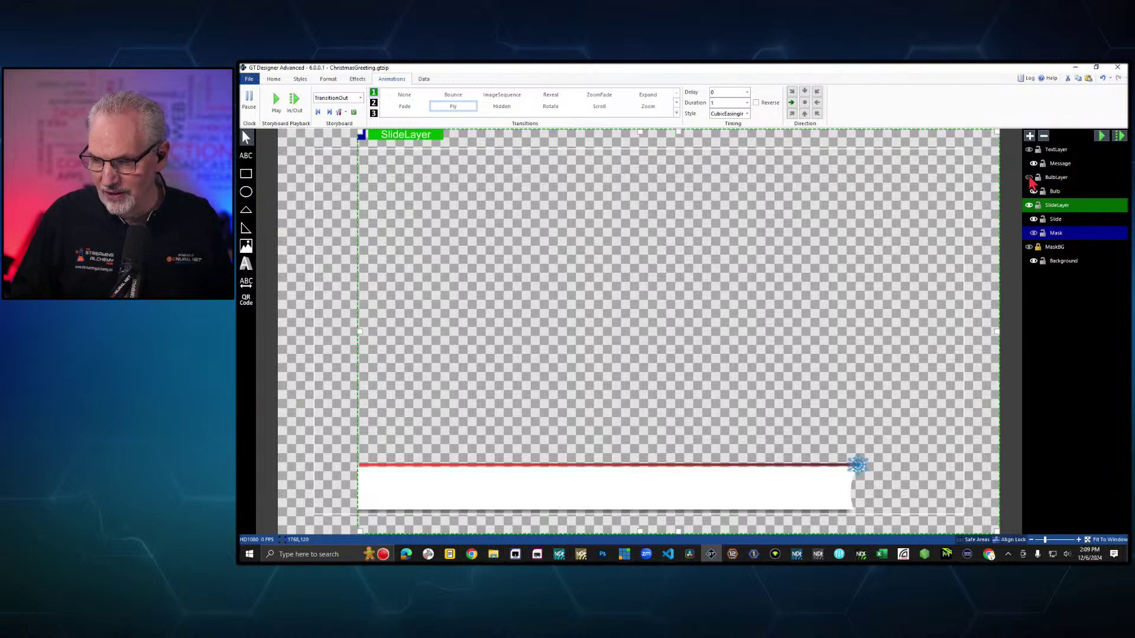
left_click(1029, 178)
left_click(1030, 150)
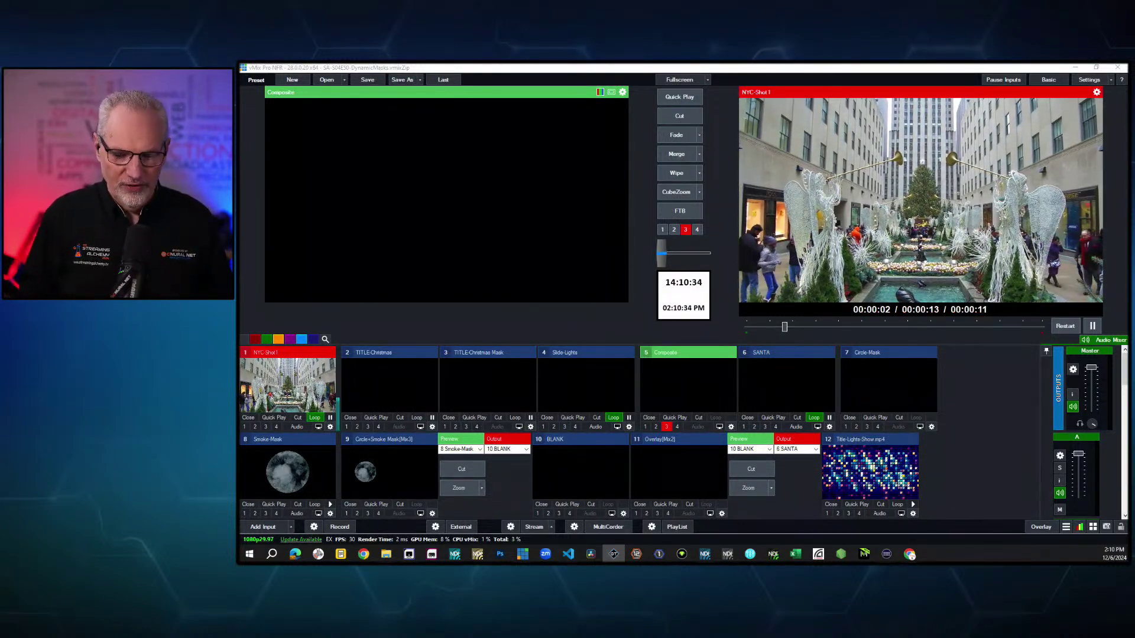
Switch to vMix and trigger the animated Happy Holidays title over the live NYC-Shot1 output
left_click(977, 406)
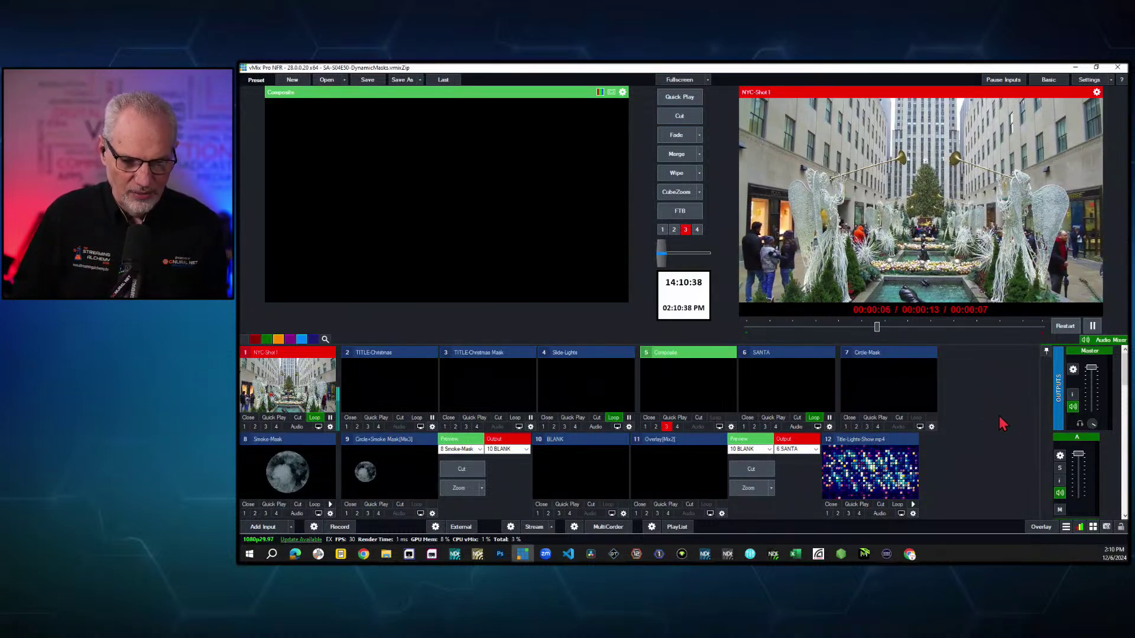
key("F1")
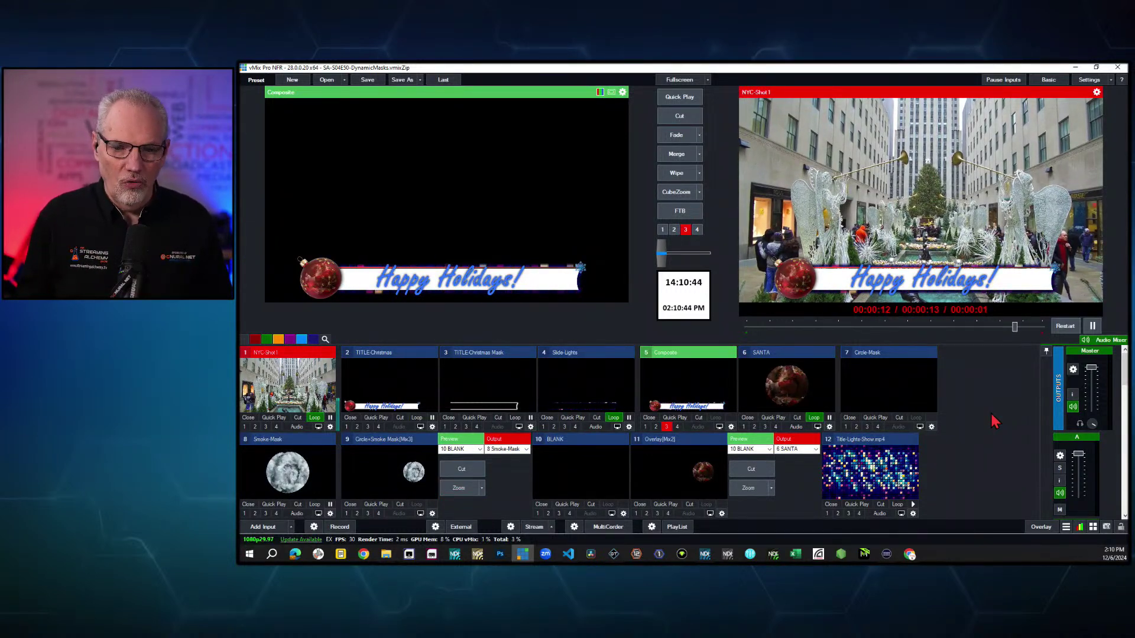
Preview the TITLE-Christmas and TITLE-Christmas Mask inputs, and play and pause the Title-Lights-Show.mp4 video in preview
left_click(387, 370)
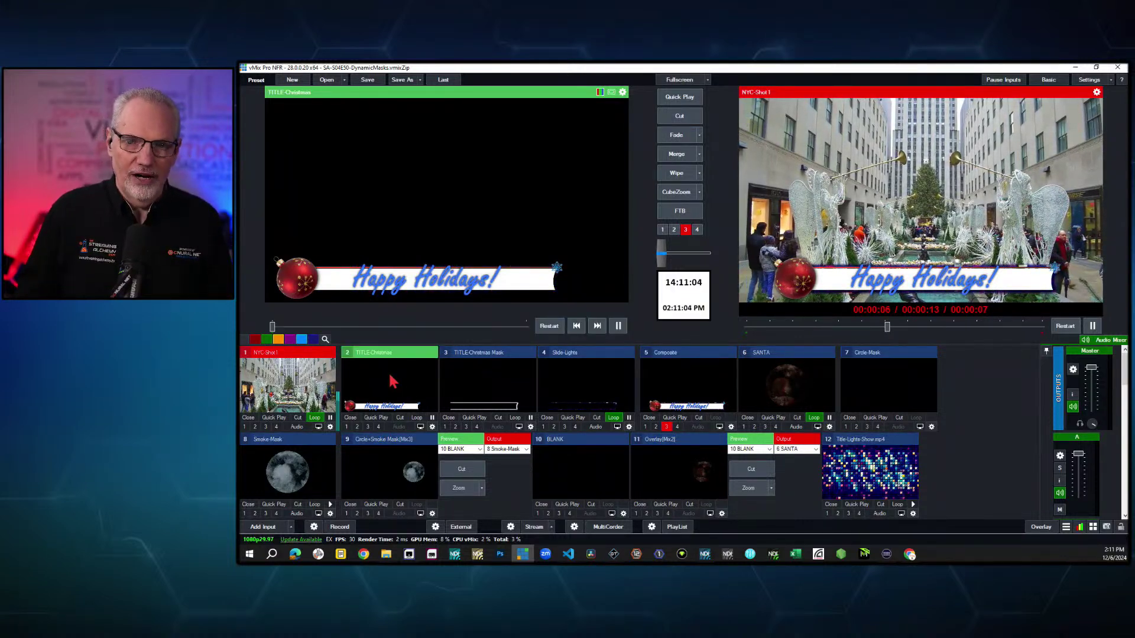
left_click(488, 381)
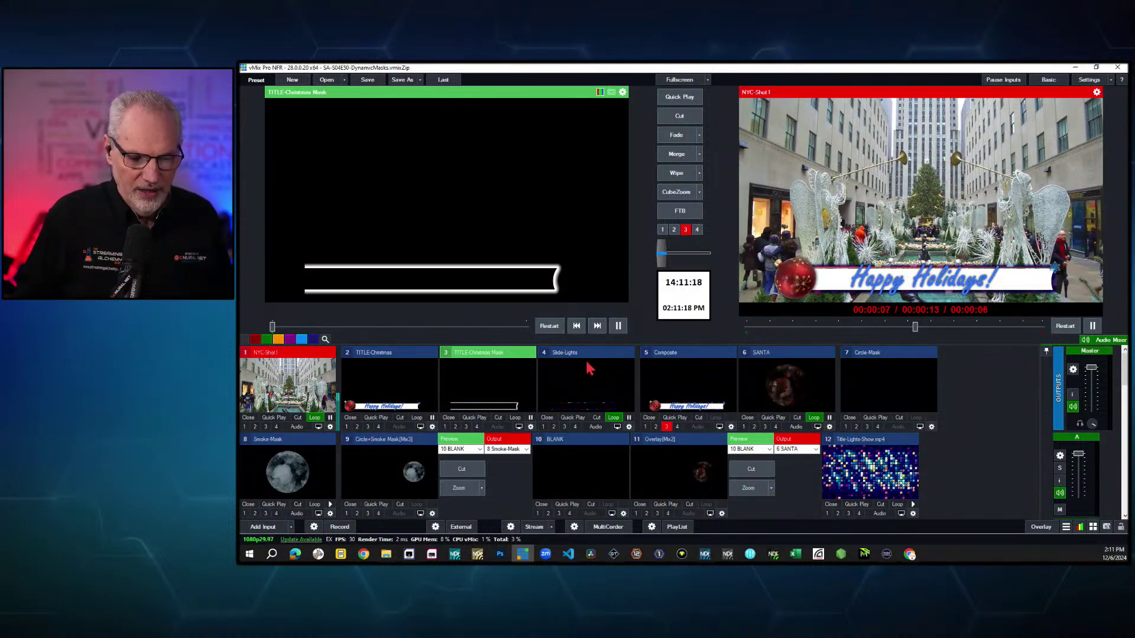
left_click(874, 473)
left_click(913, 506)
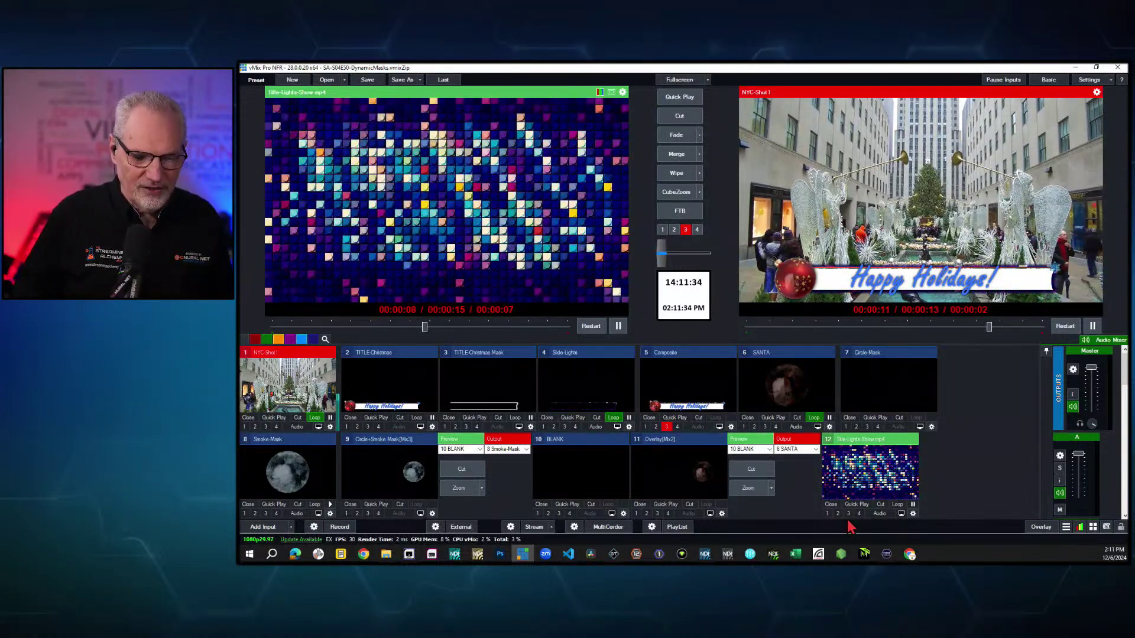
left_click(913, 505)
Preview the Slide-Lights input and inspect which Key/Fill input its colour key settings use
left_click(589, 381)
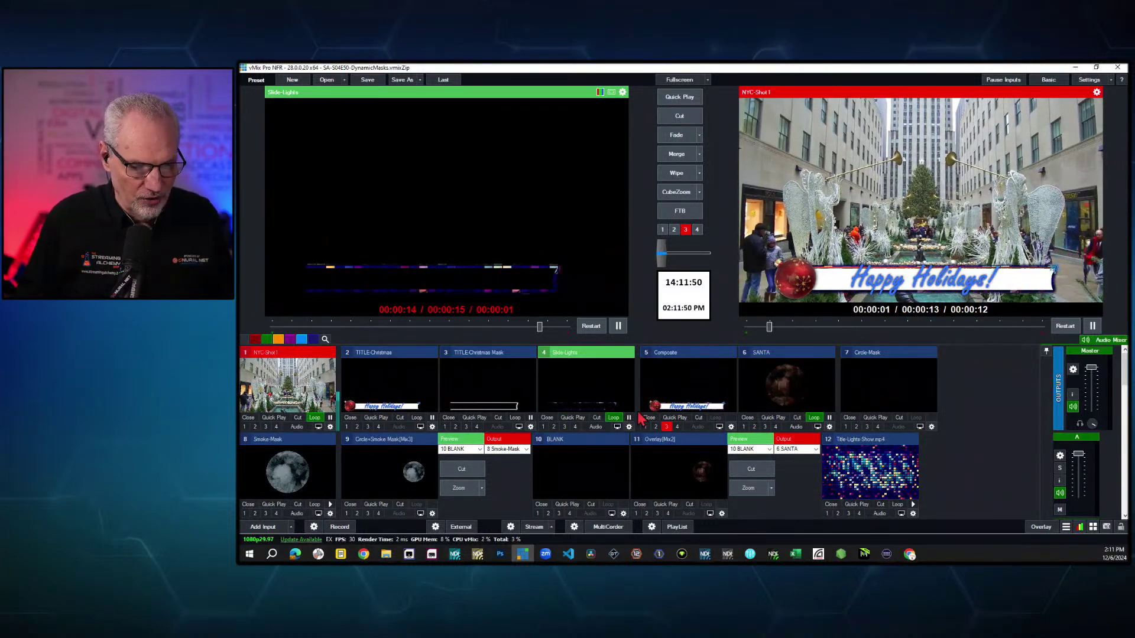
left_click(629, 427)
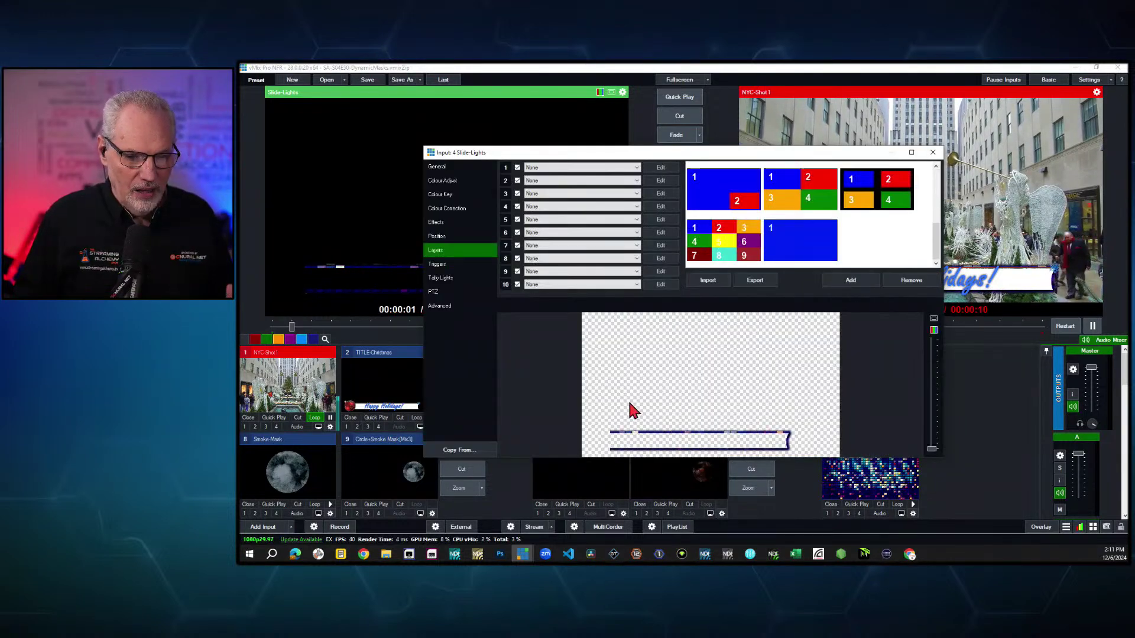
left_click(443, 197)
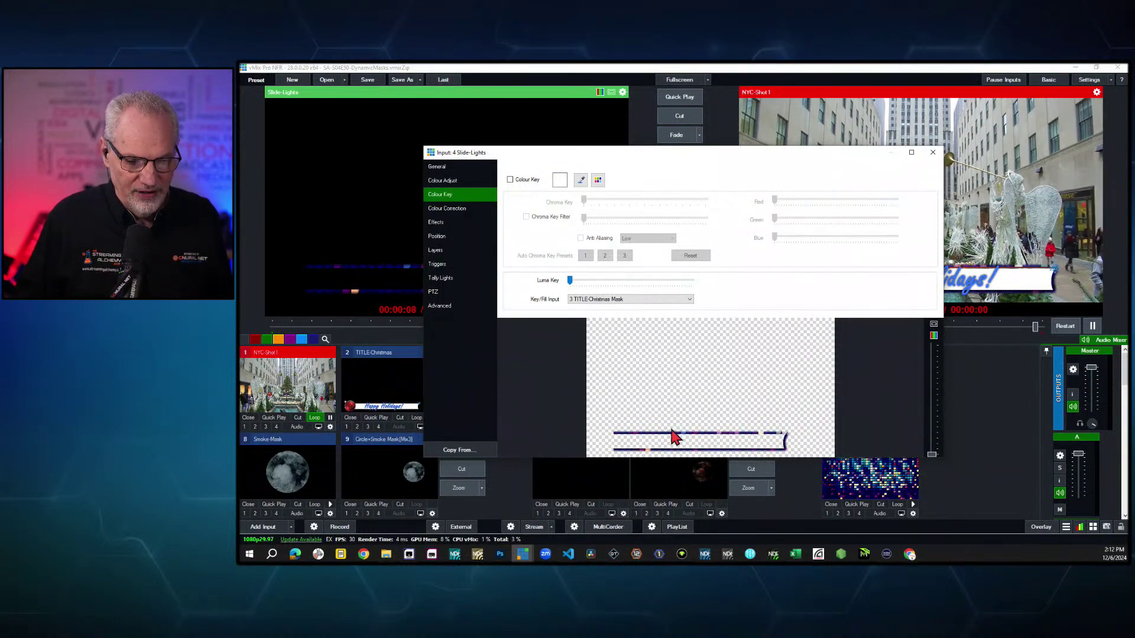
left_click(937, 157)
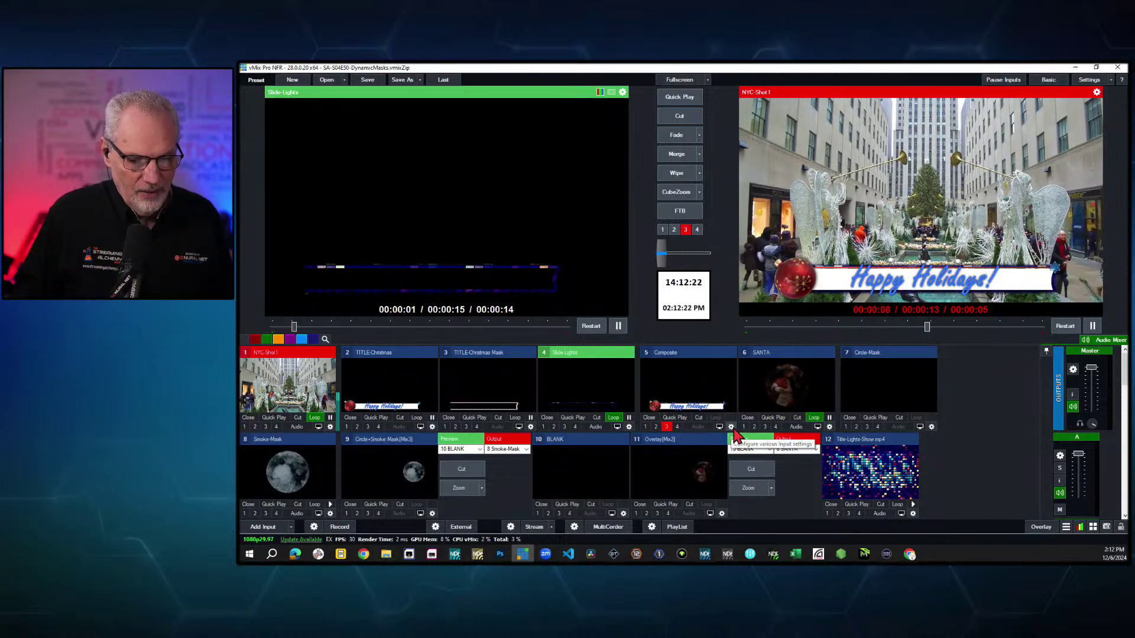
Preview the Composite input and examine the sources assigned to its layers, leaving the assignments as they are
left_click(731, 407)
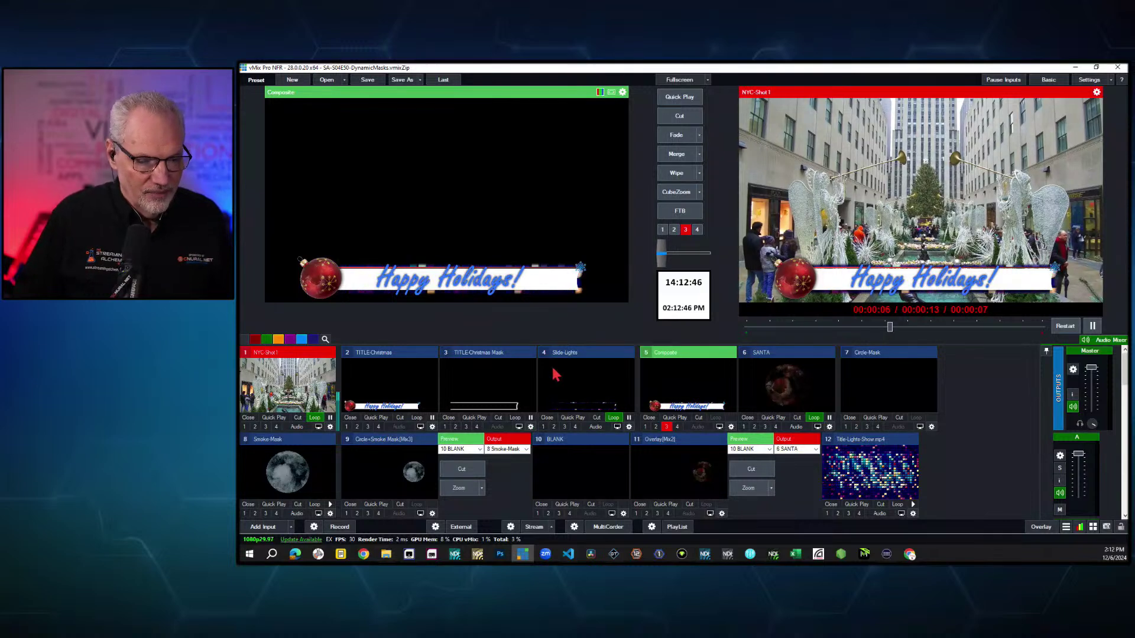
left_click(732, 427)
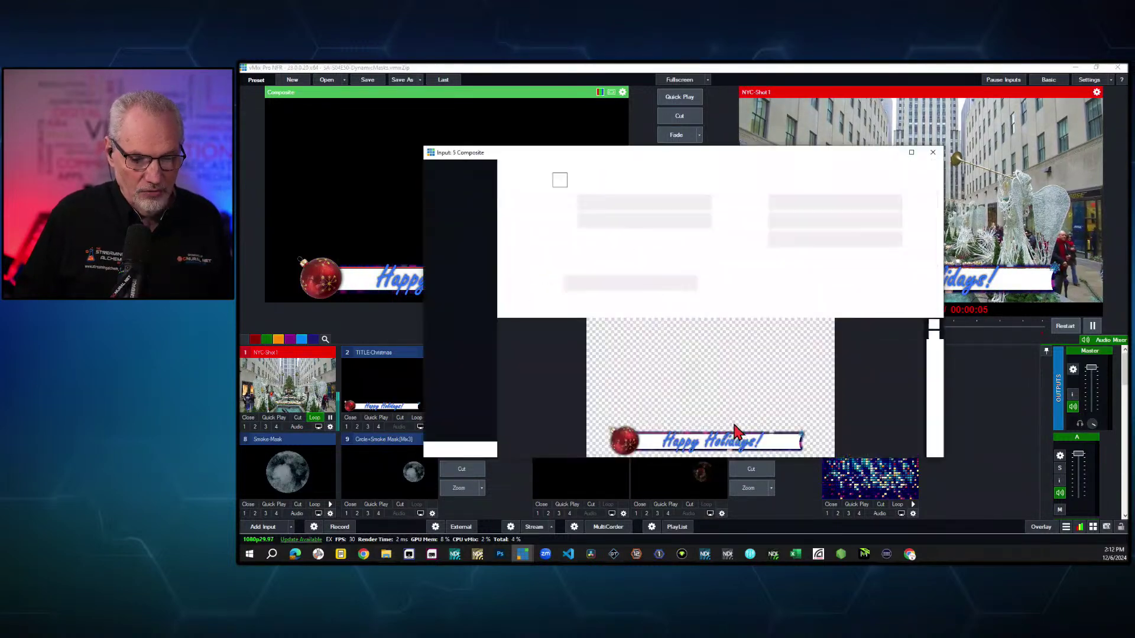
left_click(437, 251)
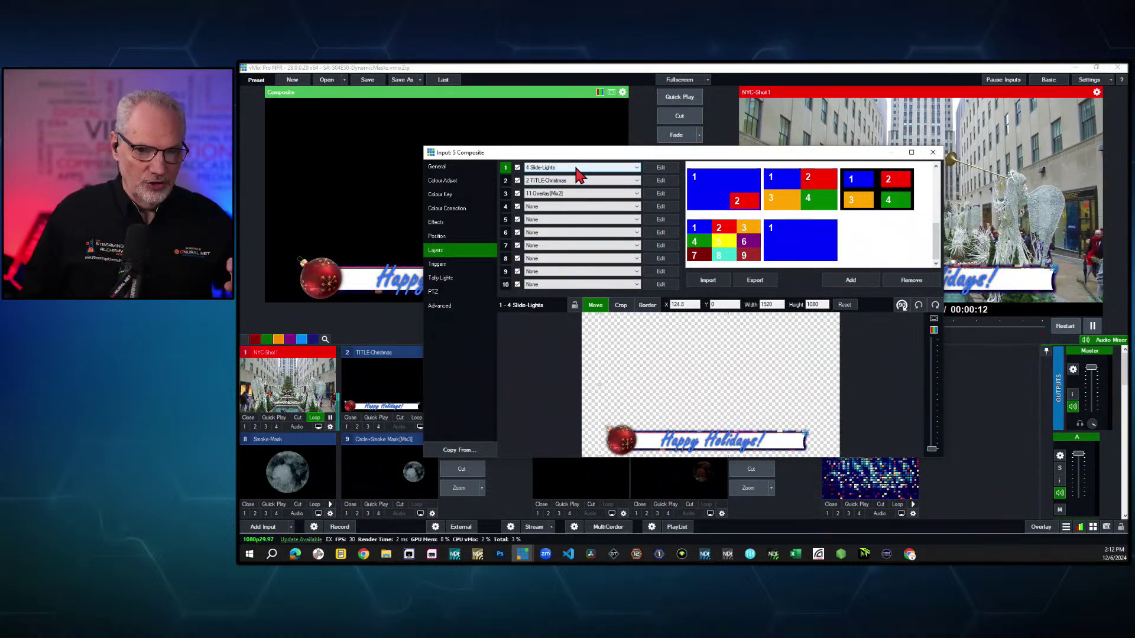
left_click(570, 181)
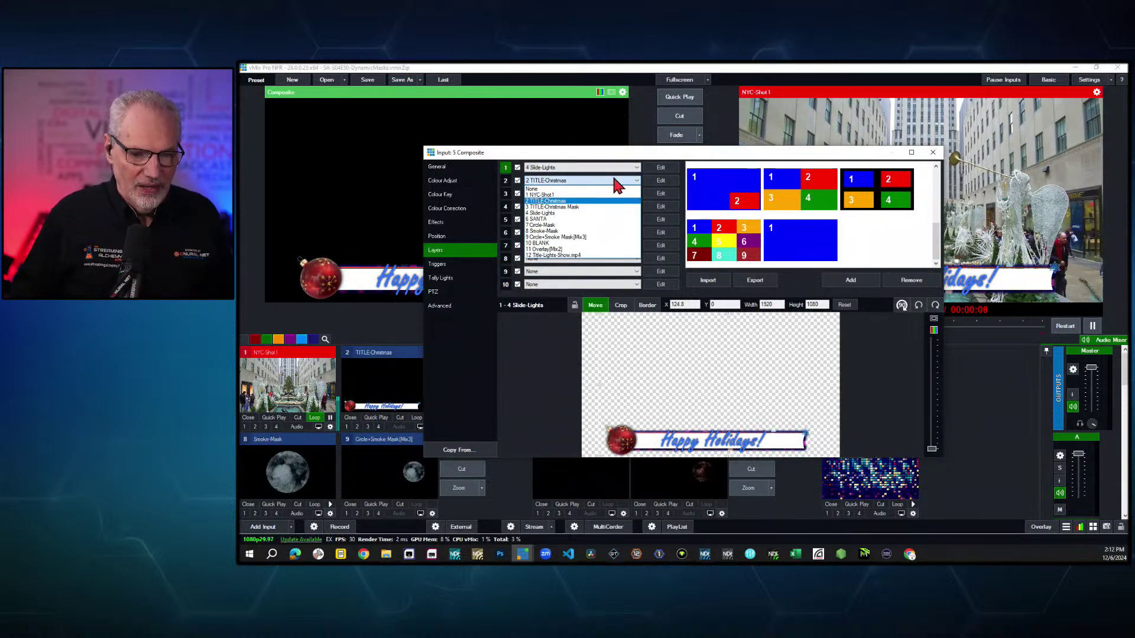
left_click(634, 159)
left_click(570, 195)
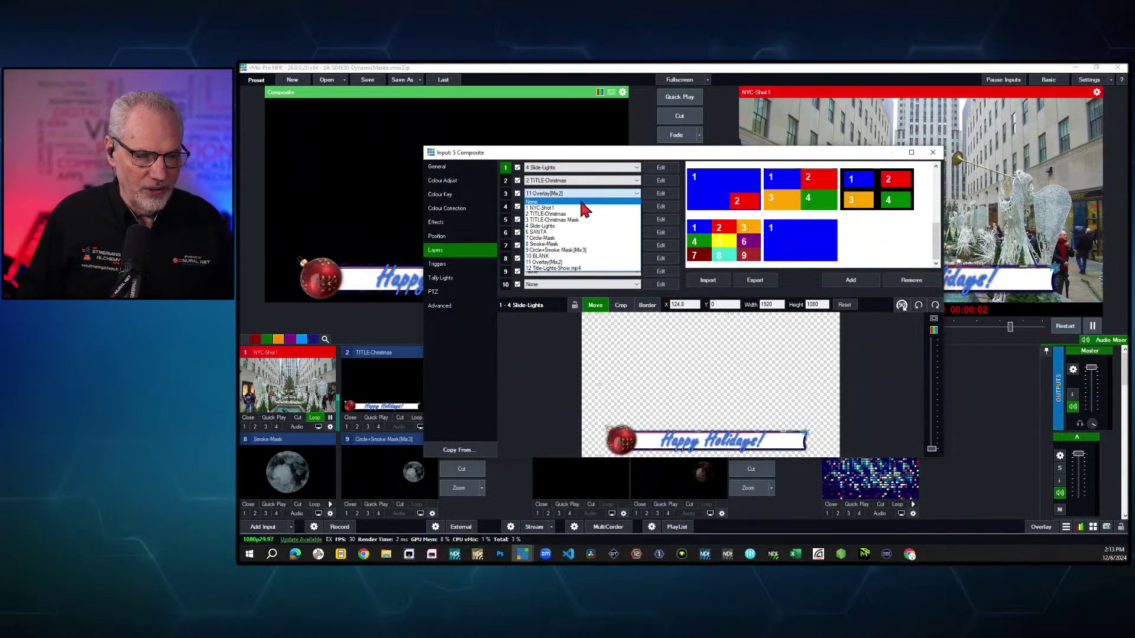
left_click(657, 160)
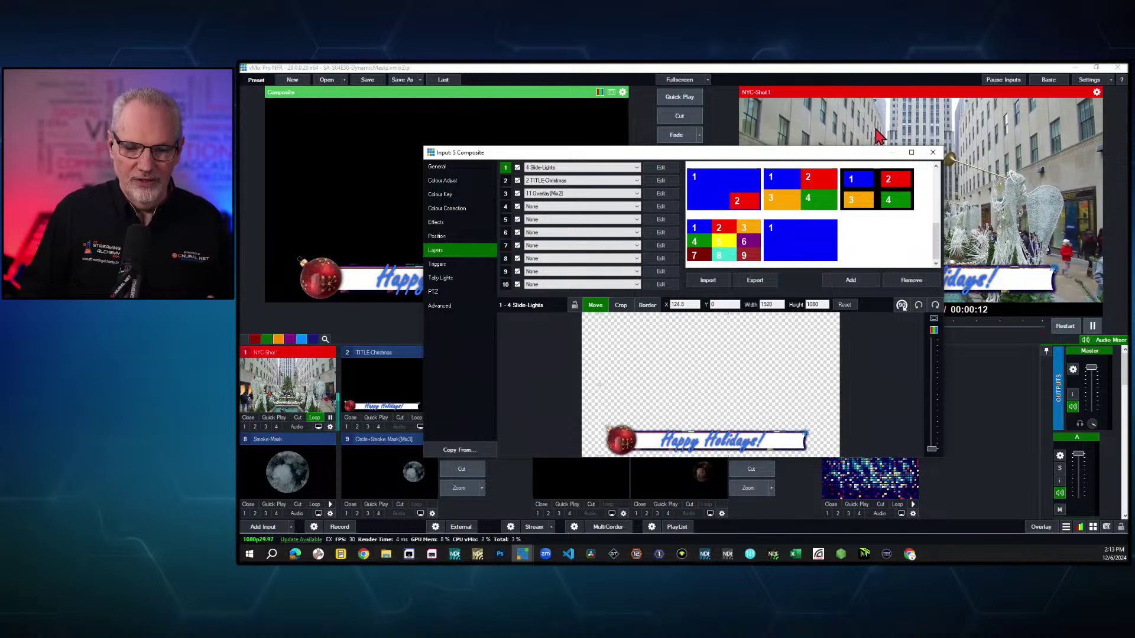
left_click(933, 153)
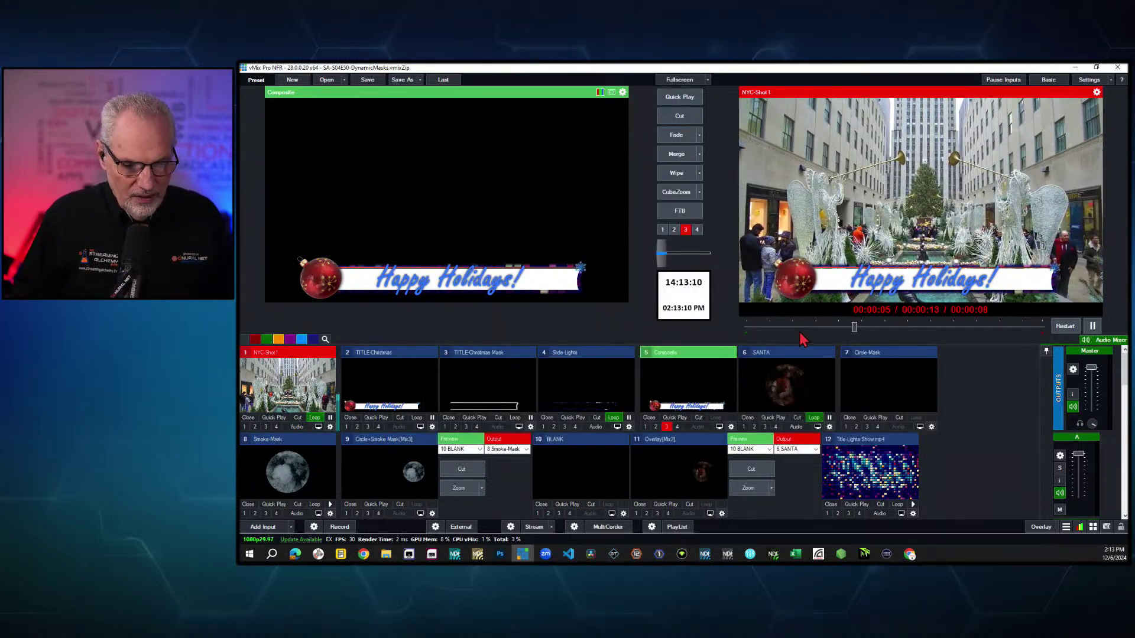
Preview the SANTA input and set the Key/Fill input in its colour key settings to None
left_click(803, 370)
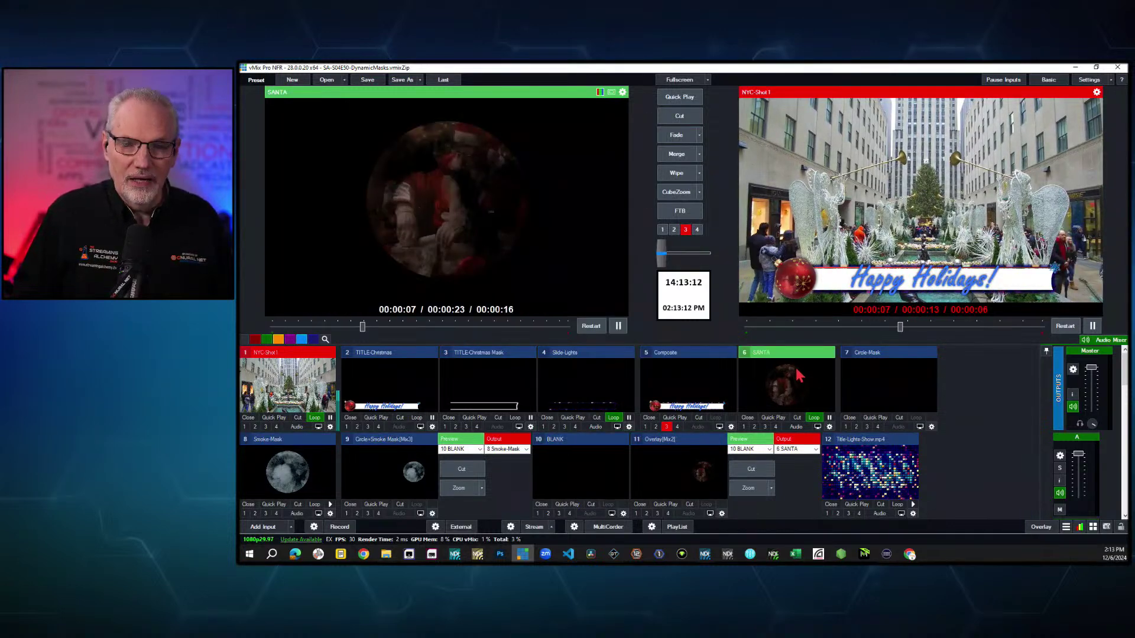
left_click(830, 427)
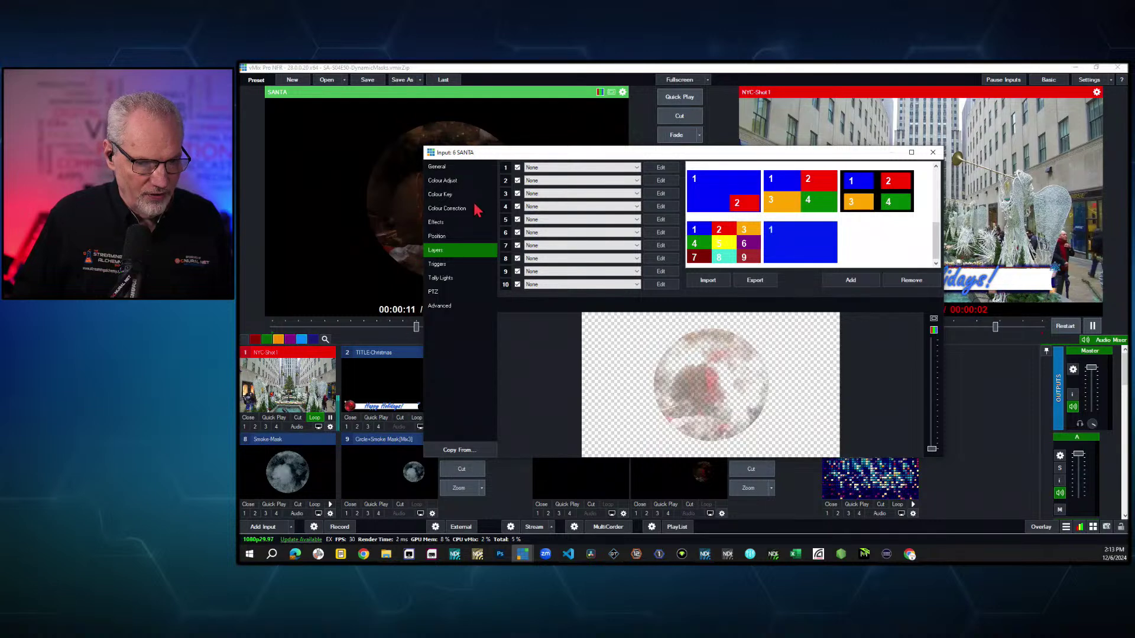
left_click(442, 194)
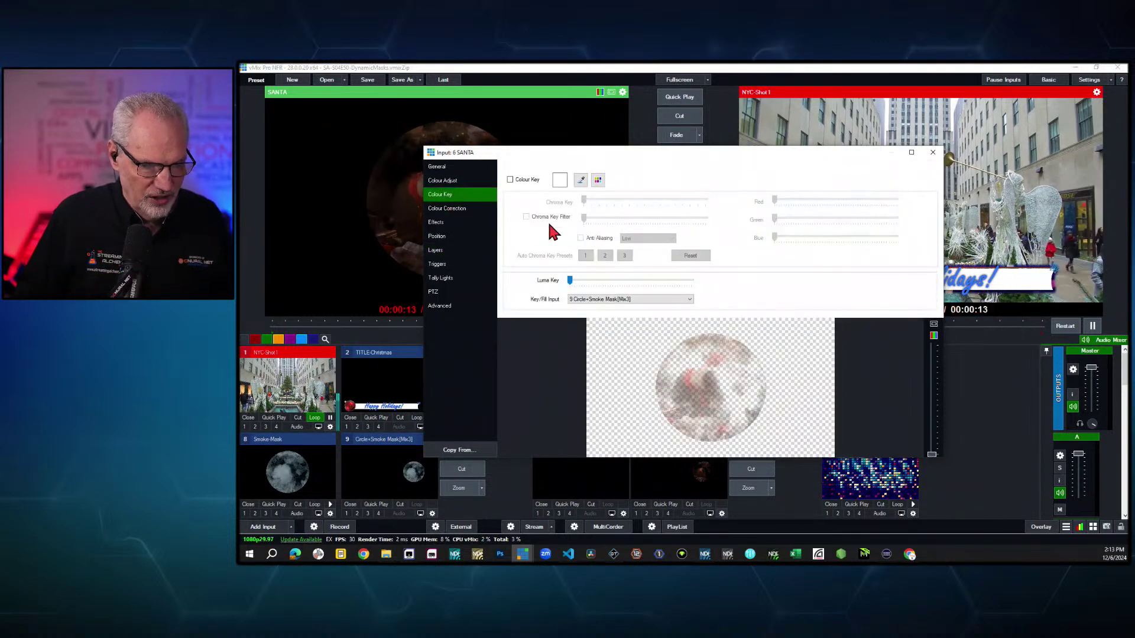
left_click(617, 299)
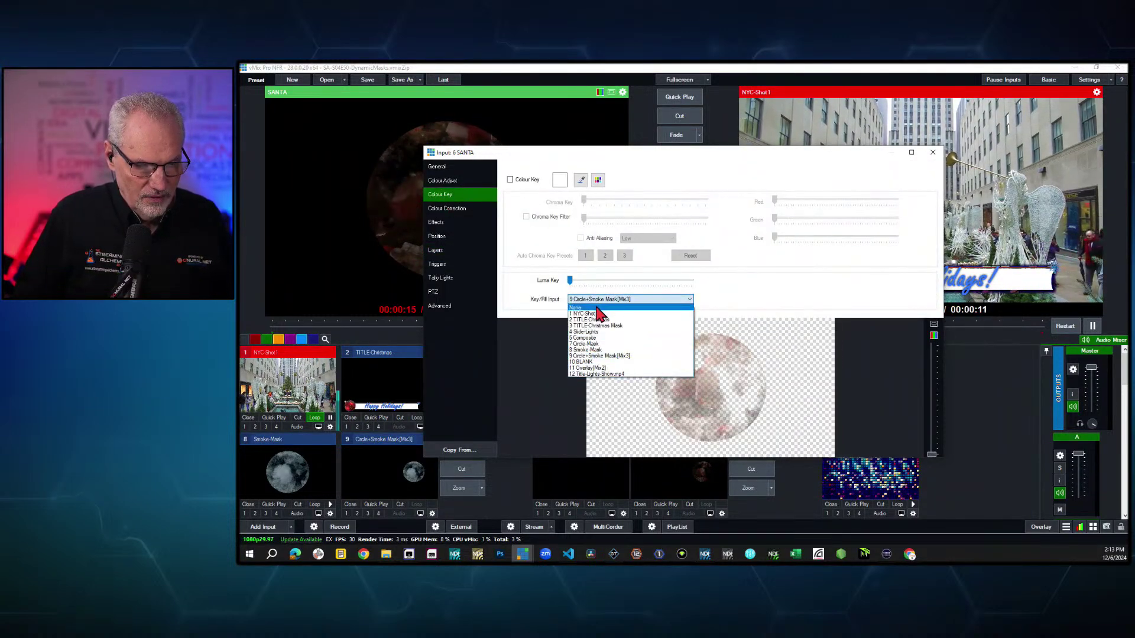
left_click(609, 308)
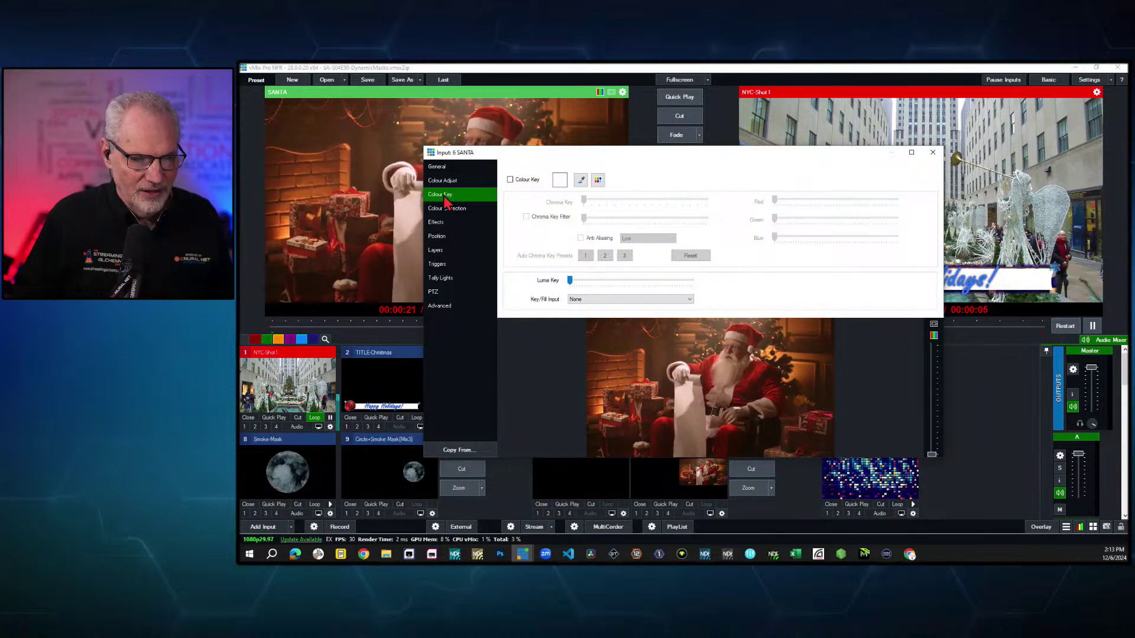
Set the SANTA input's Key/Fill input to 9 Circle+Smoke Mask[Mix3] and close its settings
left_click(605, 299)
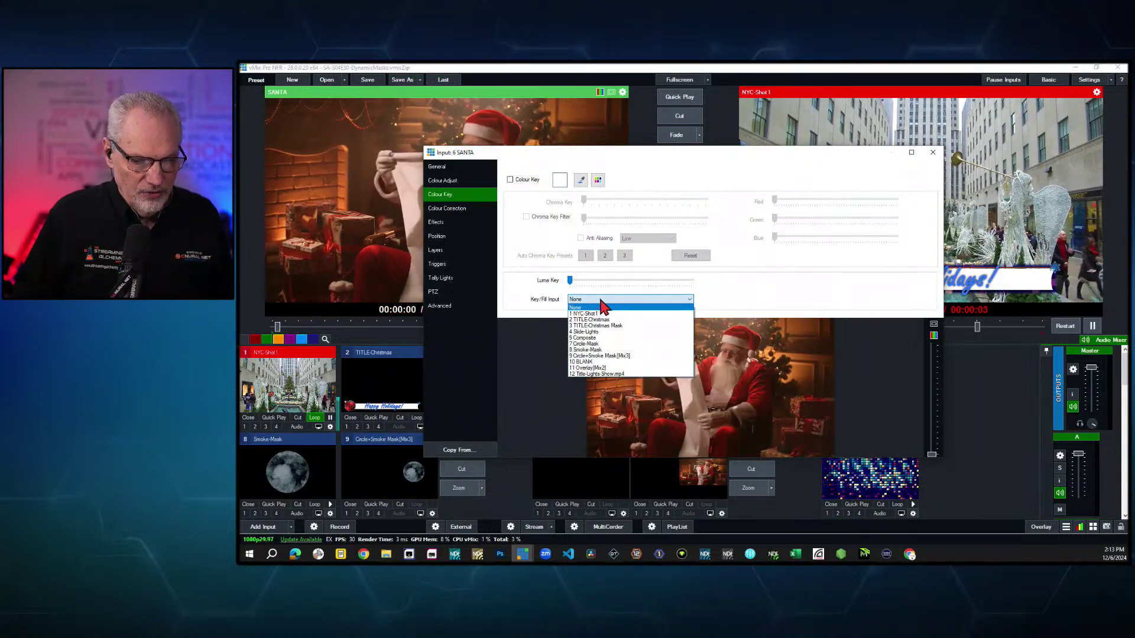
left_click(619, 356)
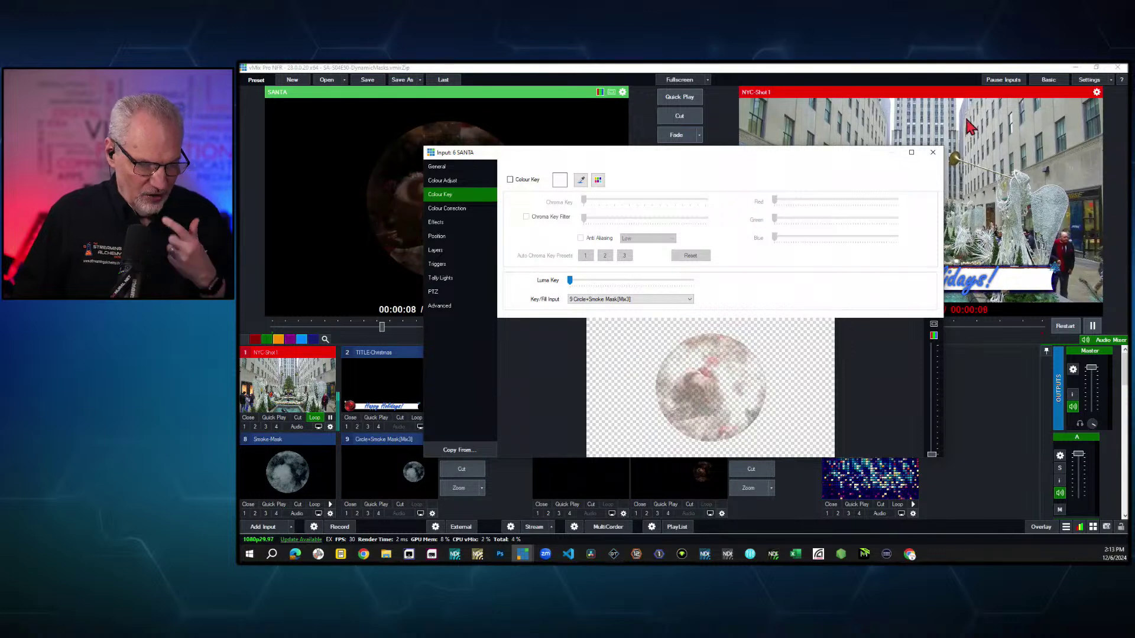
left_click(933, 153)
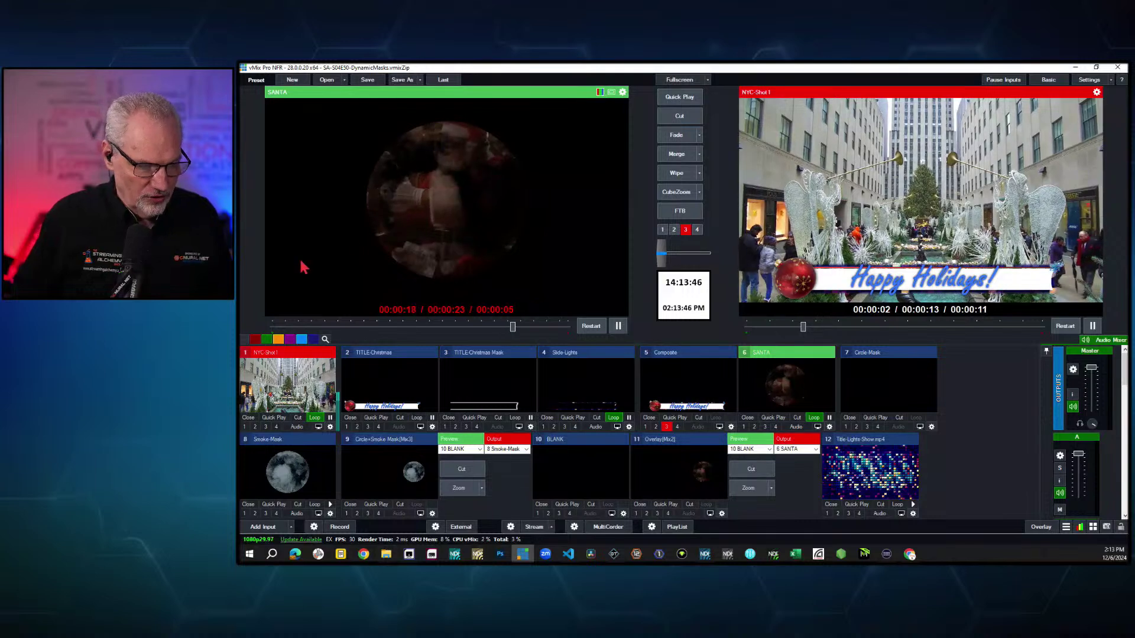
Preview the TITLE-Christmas and Composite inputs, and examine the colour key settings of the Circle-Mask input
left_click(384, 384)
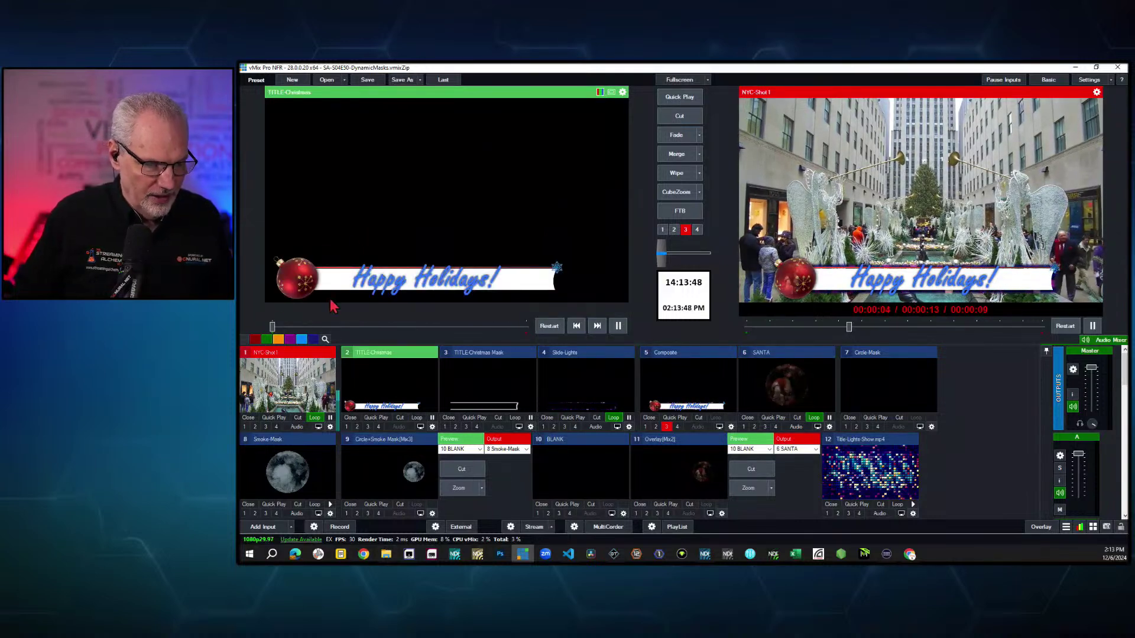
left_click(708, 407)
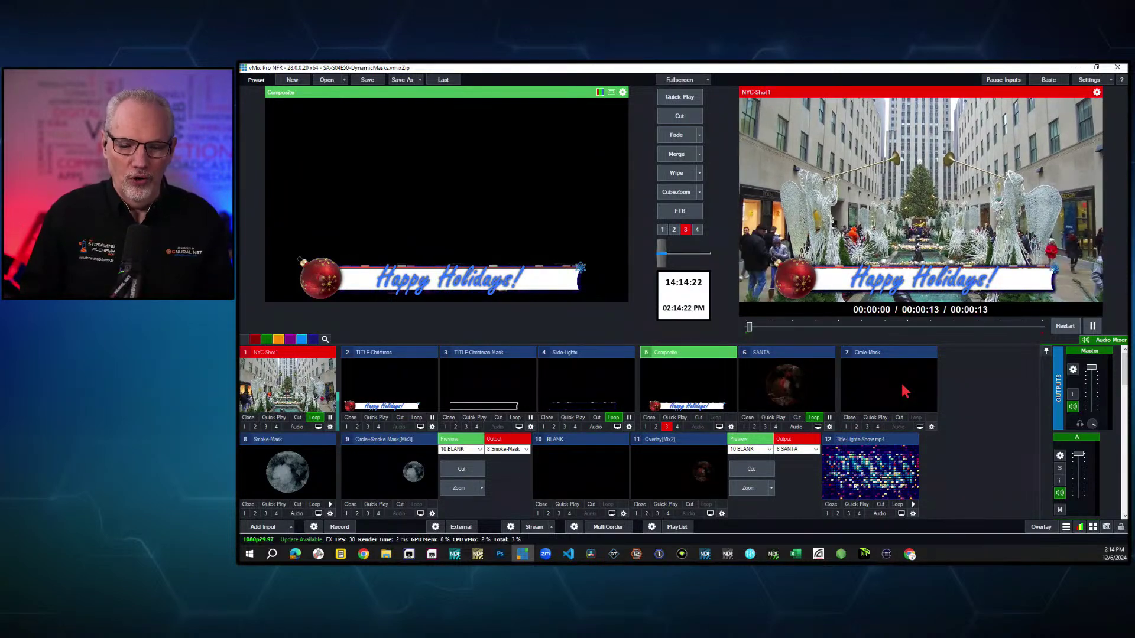
left_click(932, 427)
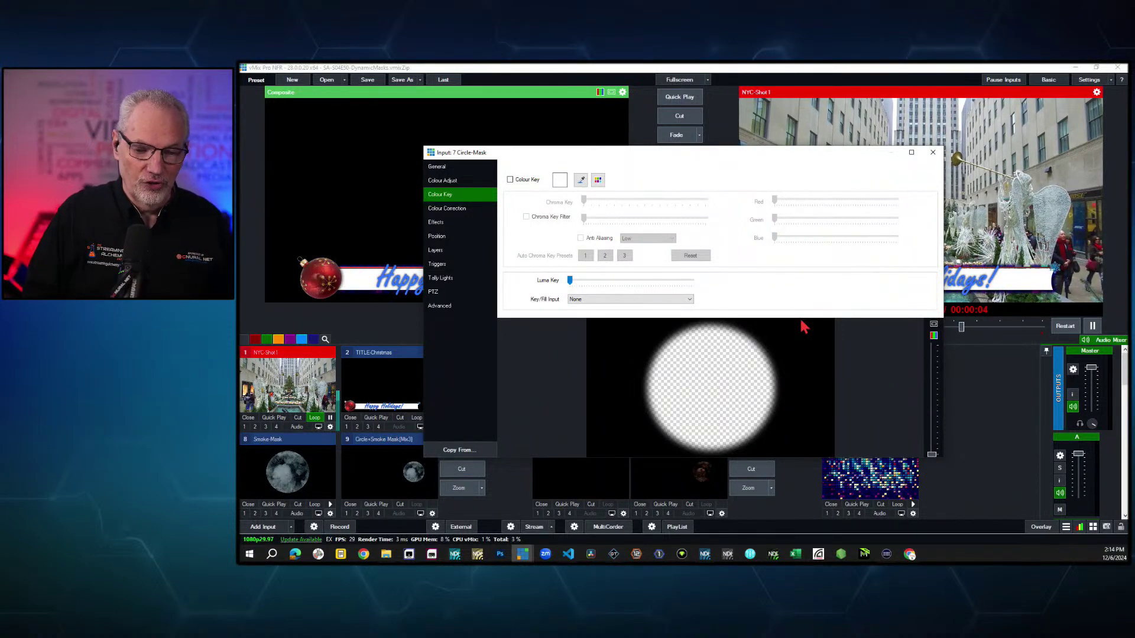
left_click(934, 153)
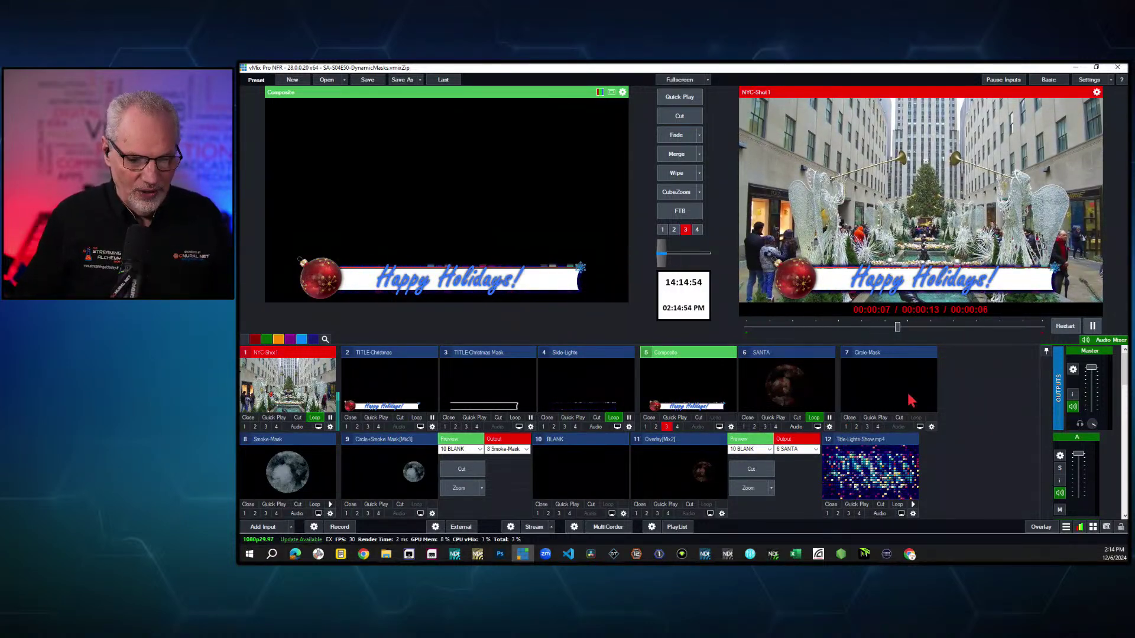
Preview the Smoke-Mask input and inspect which Key/Fill input its colour key settings use
left_click(299, 475)
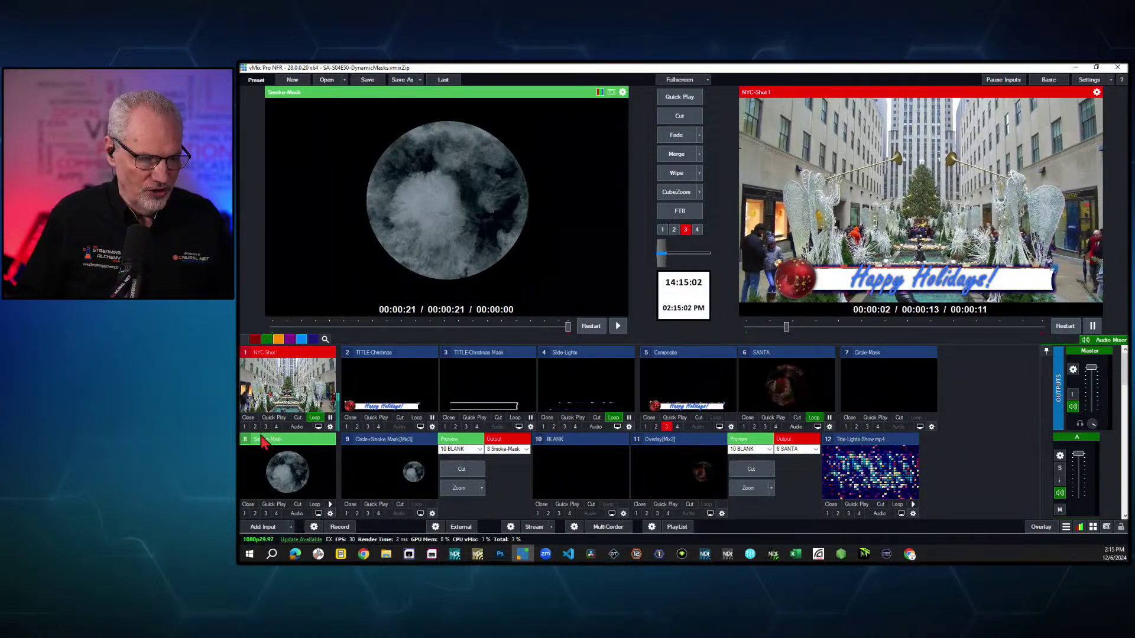
left_click(330, 505)
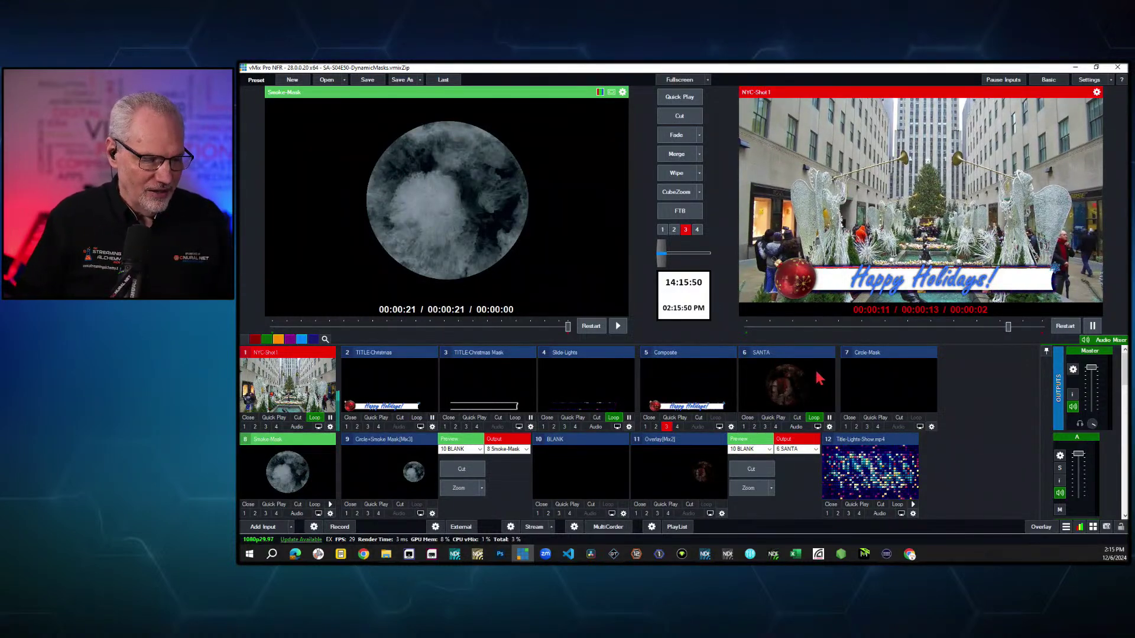
left_click(330, 513)
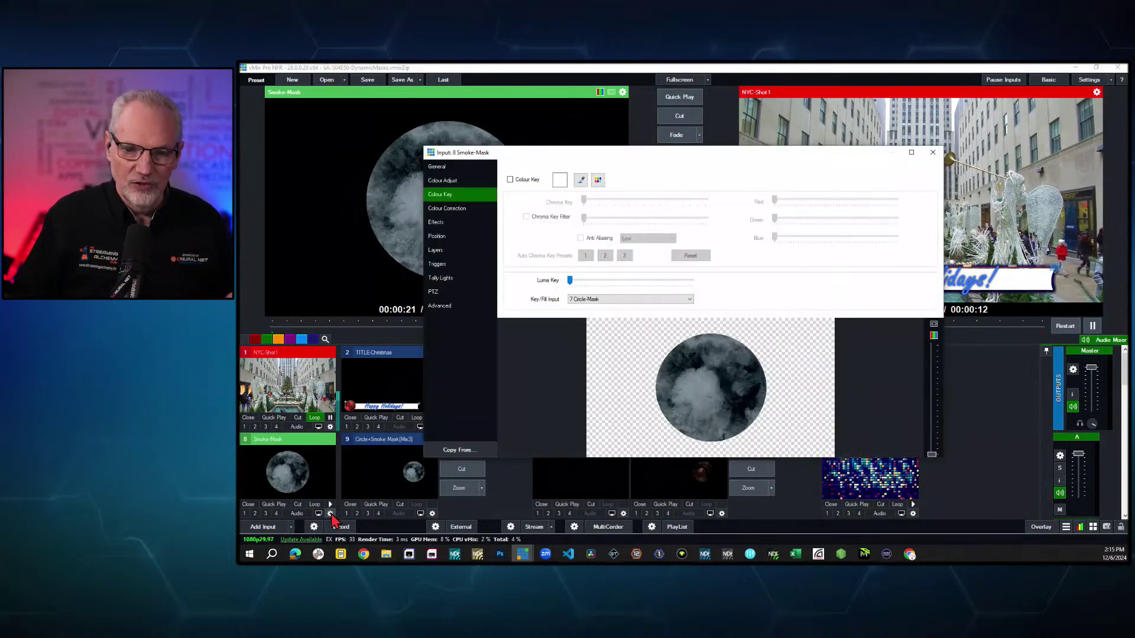
Enable Flatten Layers in the Smoke-Mask input's general settings, turn it off again and close the settings
left_click(440, 167)
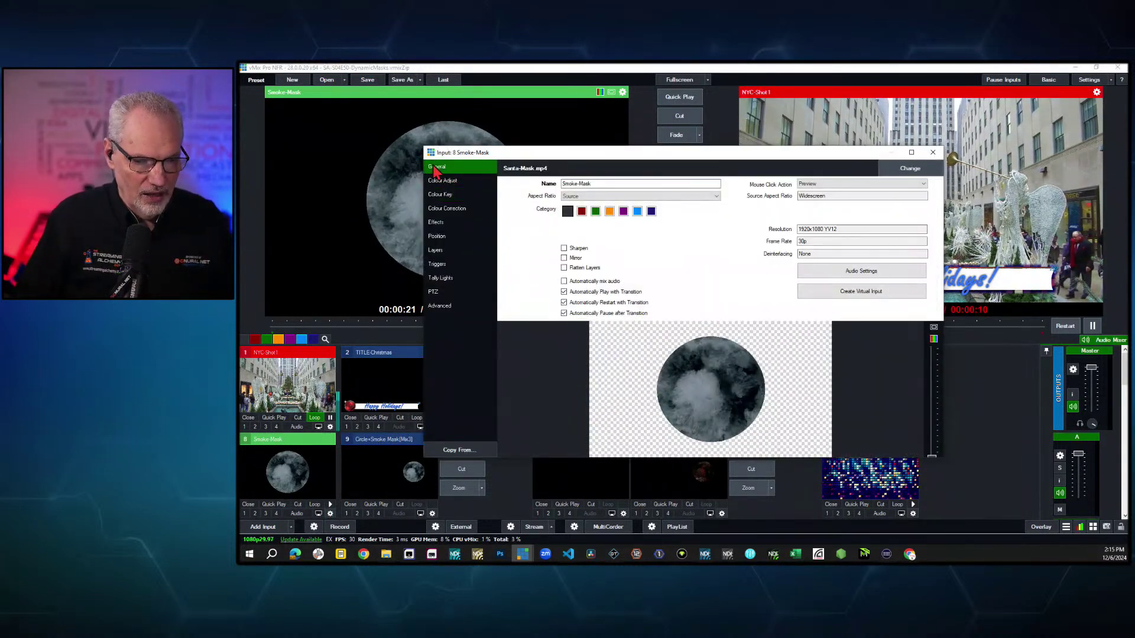
left_click(564, 268)
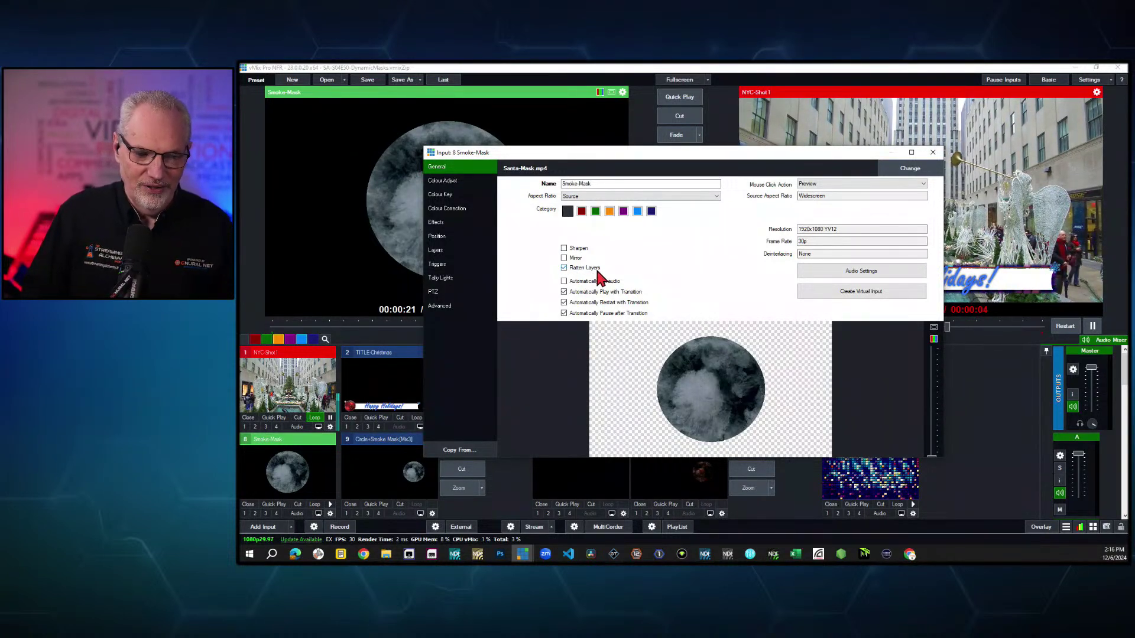
left_click(564, 268)
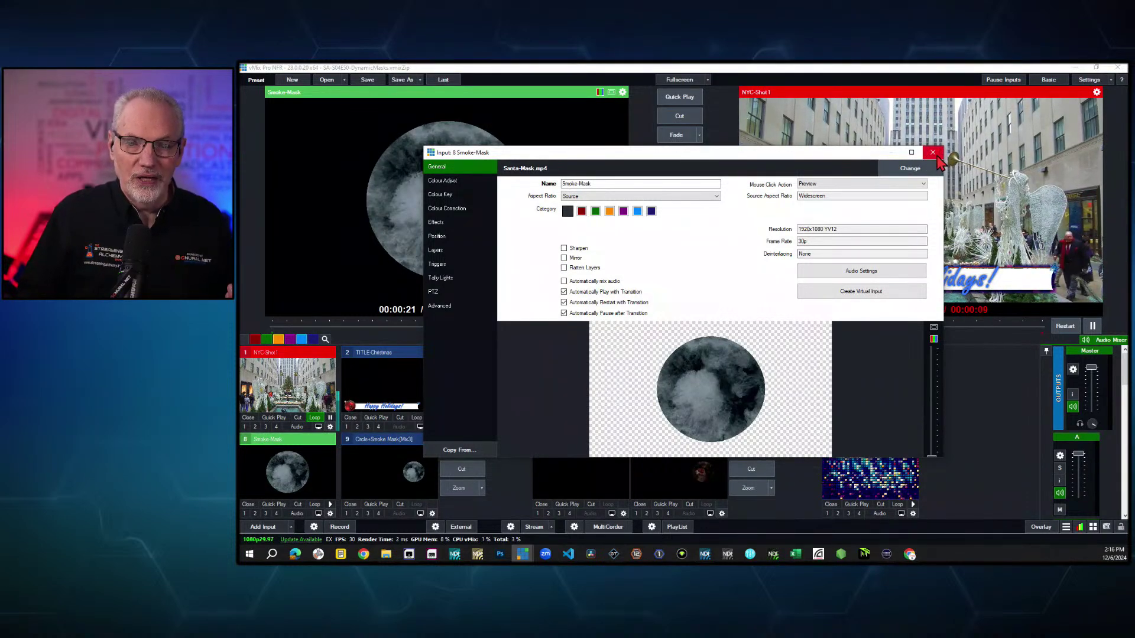
left_click(933, 153)
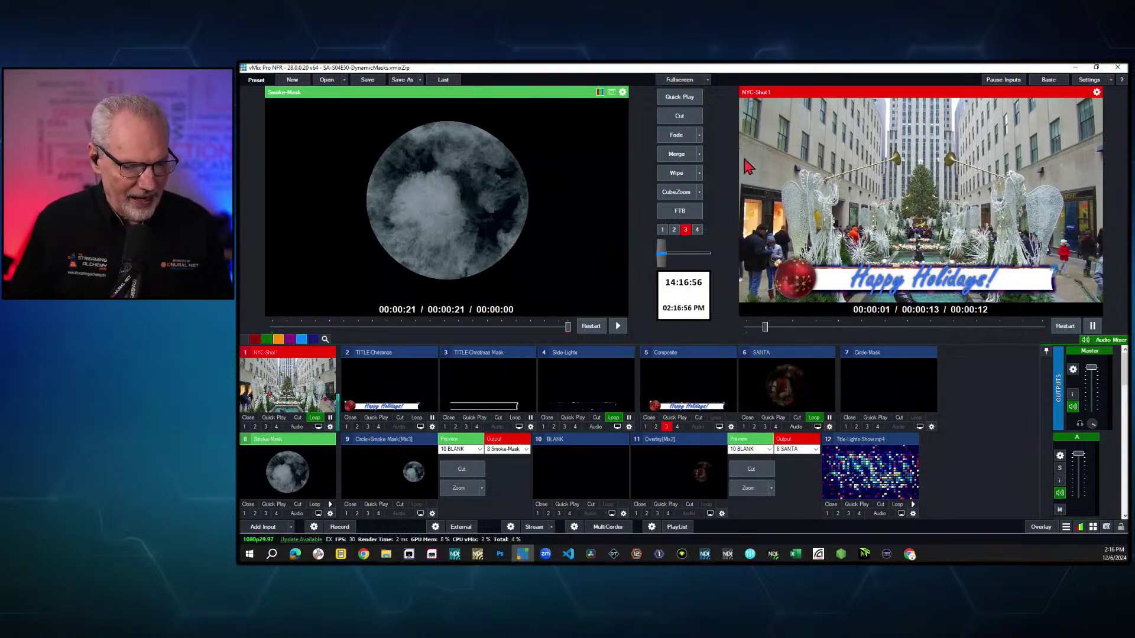
Preview the Overlay[Mix2] input, cut its mix output to BLANK and cut it back to SANTA
left_click(669, 467)
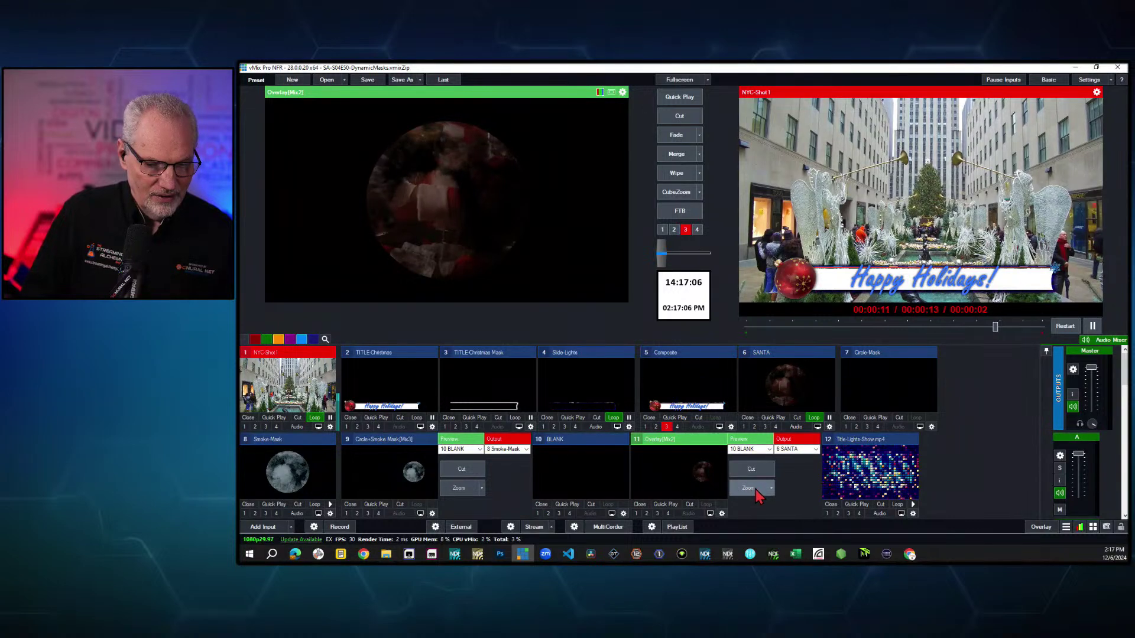
left_click(753, 470)
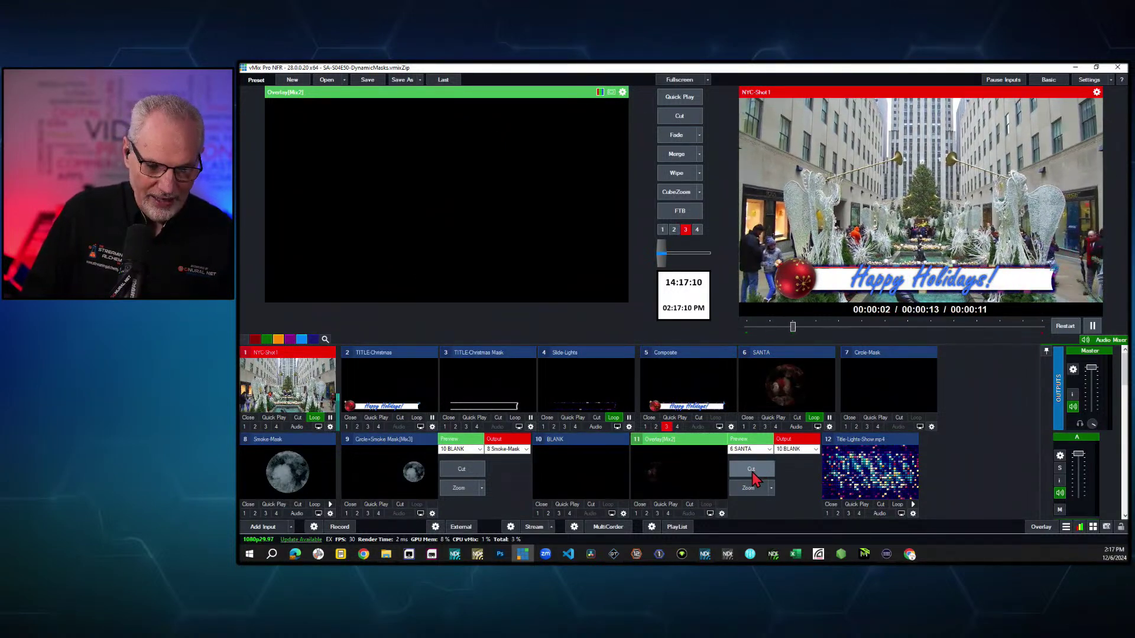
left_click(752, 471)
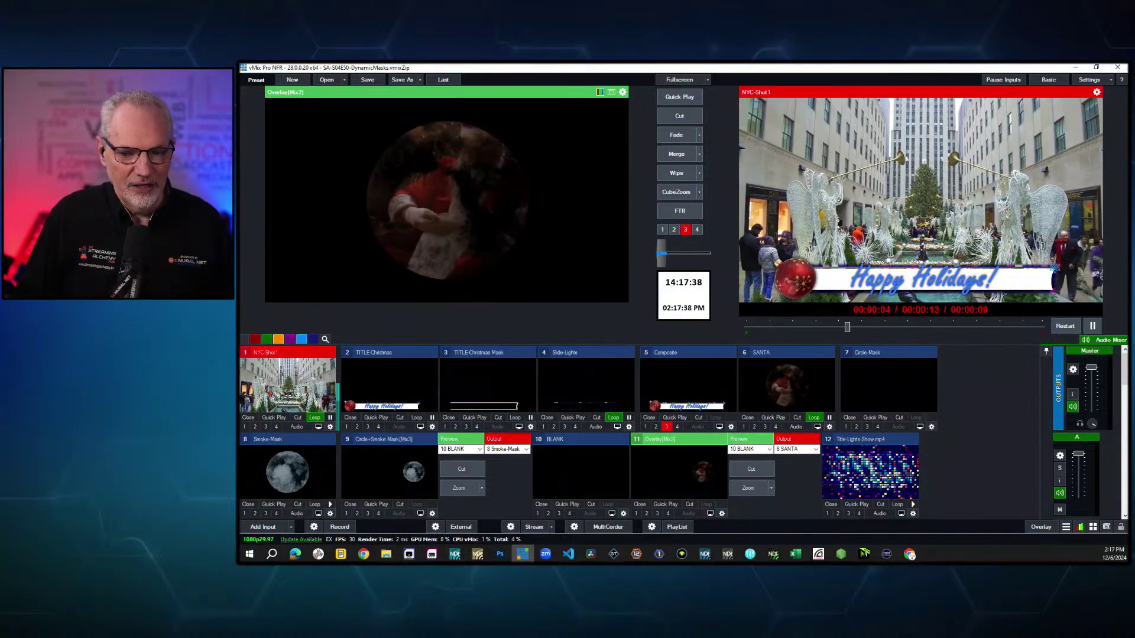
Open the shortcut settings and show only the keyboard shortcuts
left_click(1096, 67)
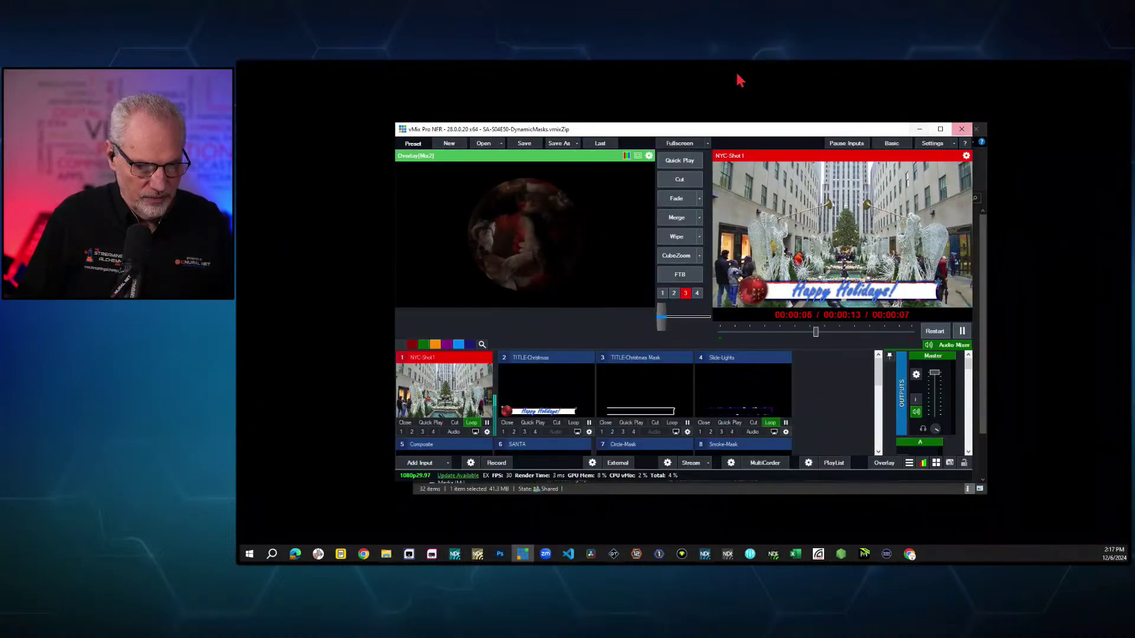
left_click(941, 130)
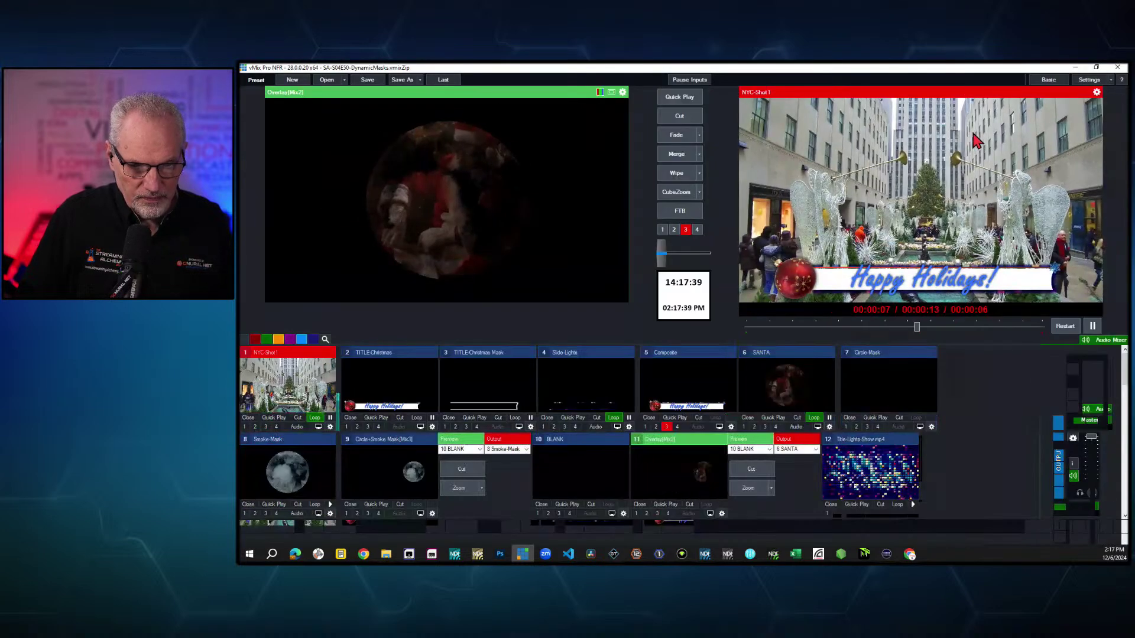
left_click(1090, 80)
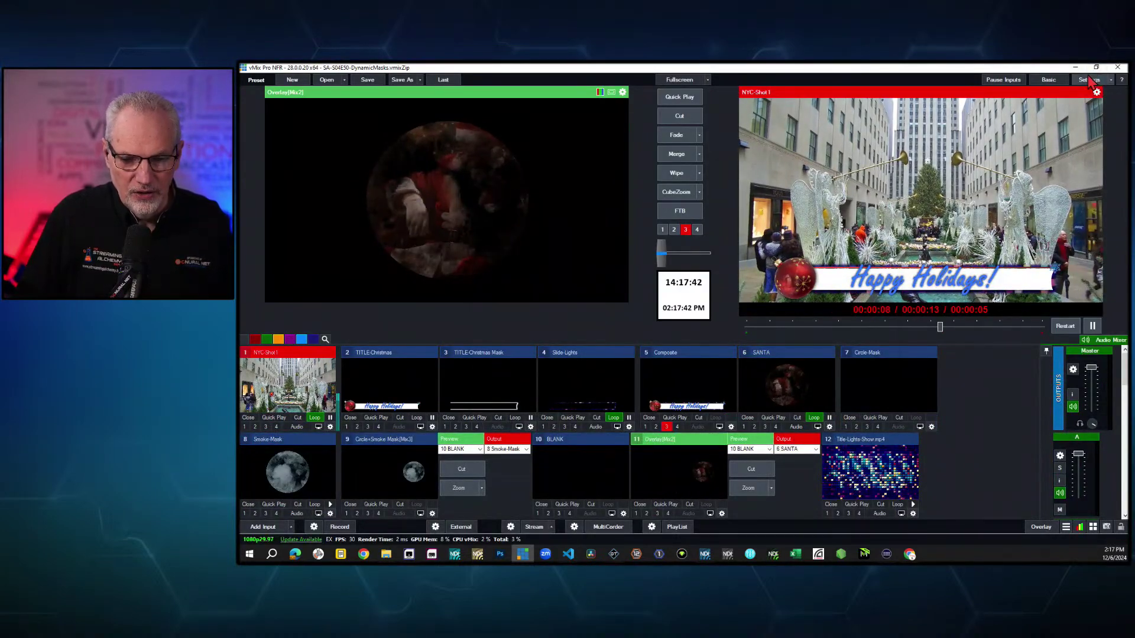
left_click(493, 341)
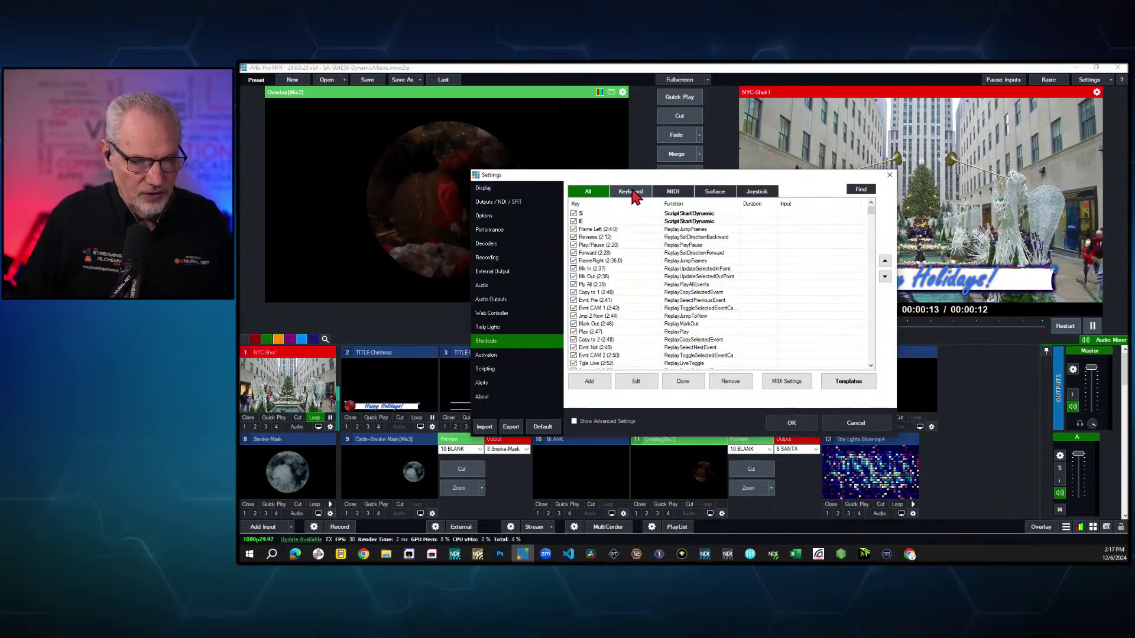
left_click(631, 190)
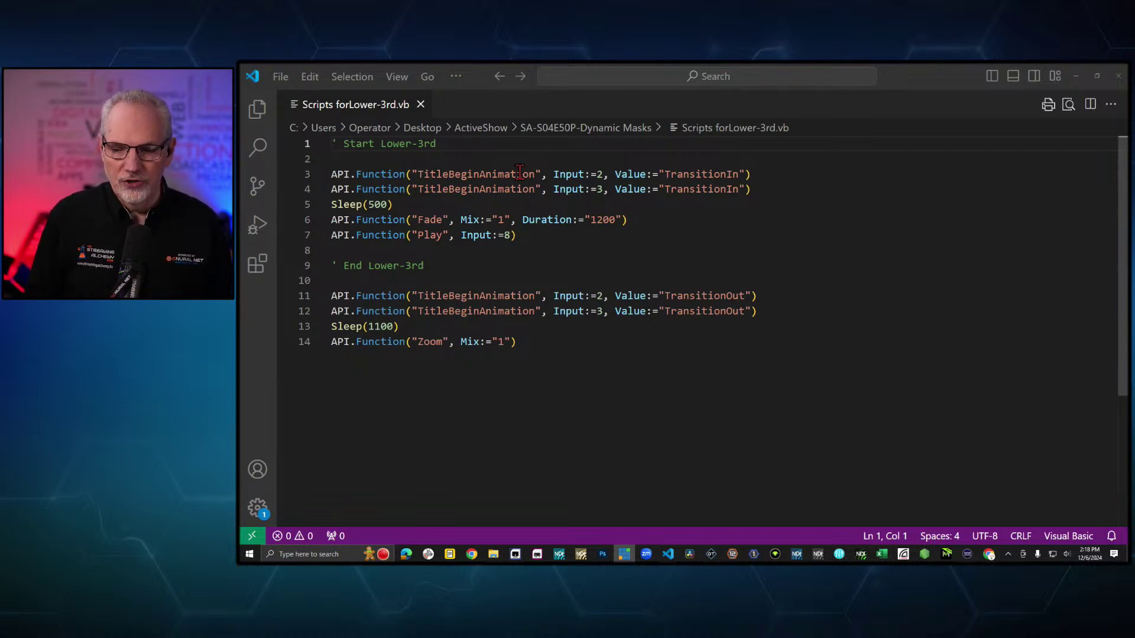
Switch to VS Code and examine the lower-third script's TransitionIn calls, Sleep(500), Fade duration and End Lower-3rd block by highlighting them
left_click_drag(740, 190, 330, 174)
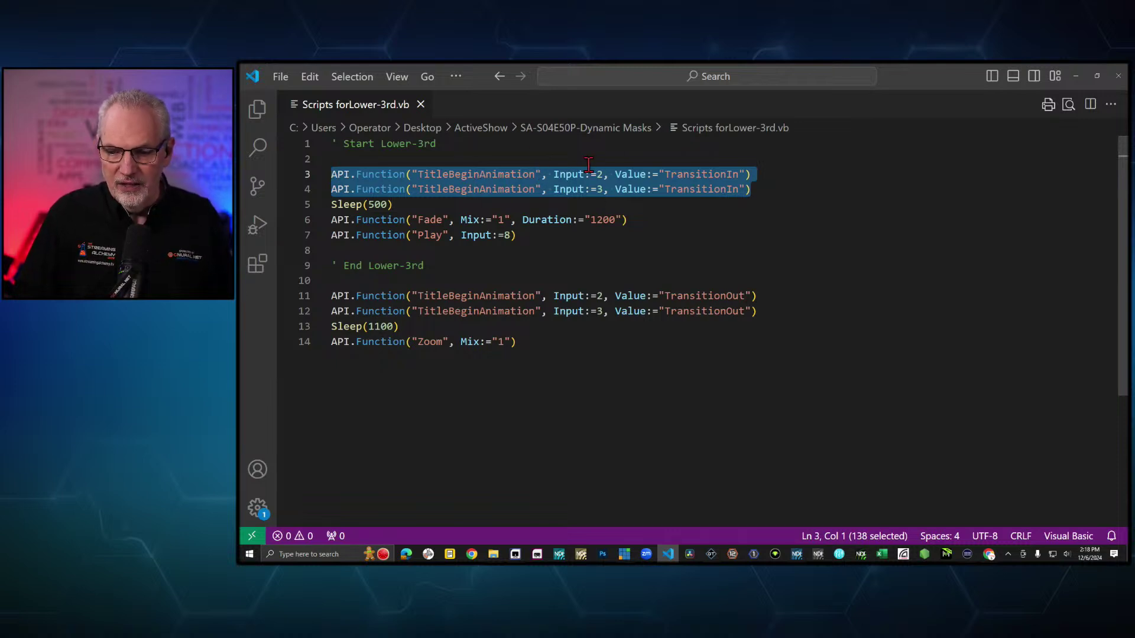
left_click(555, 174)
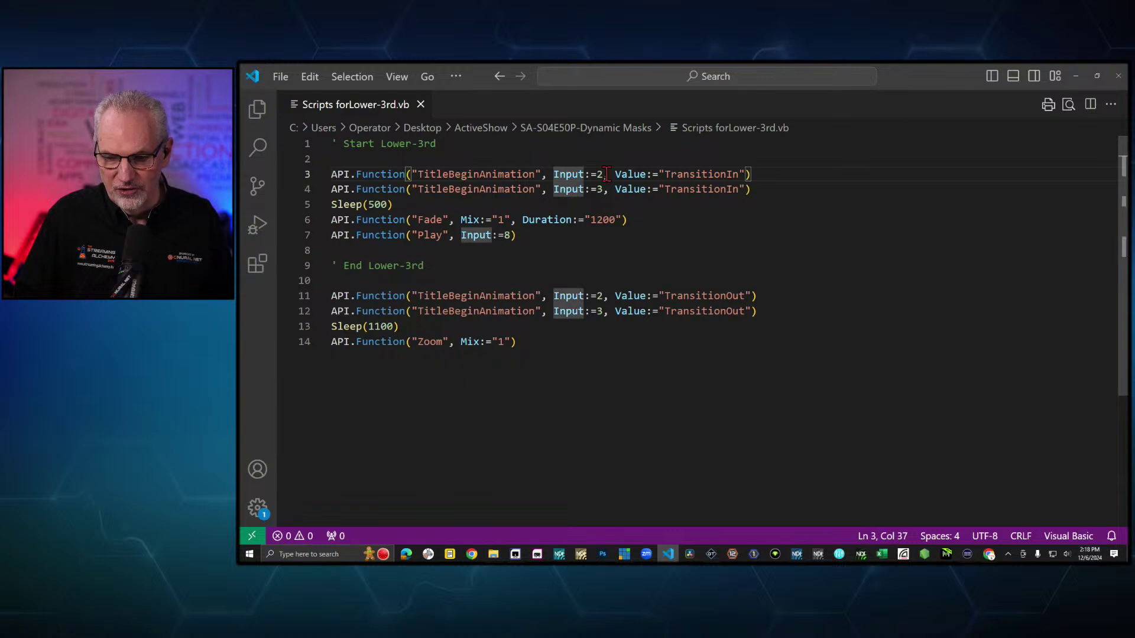
left_click_drag(609, 174, 554, 186)
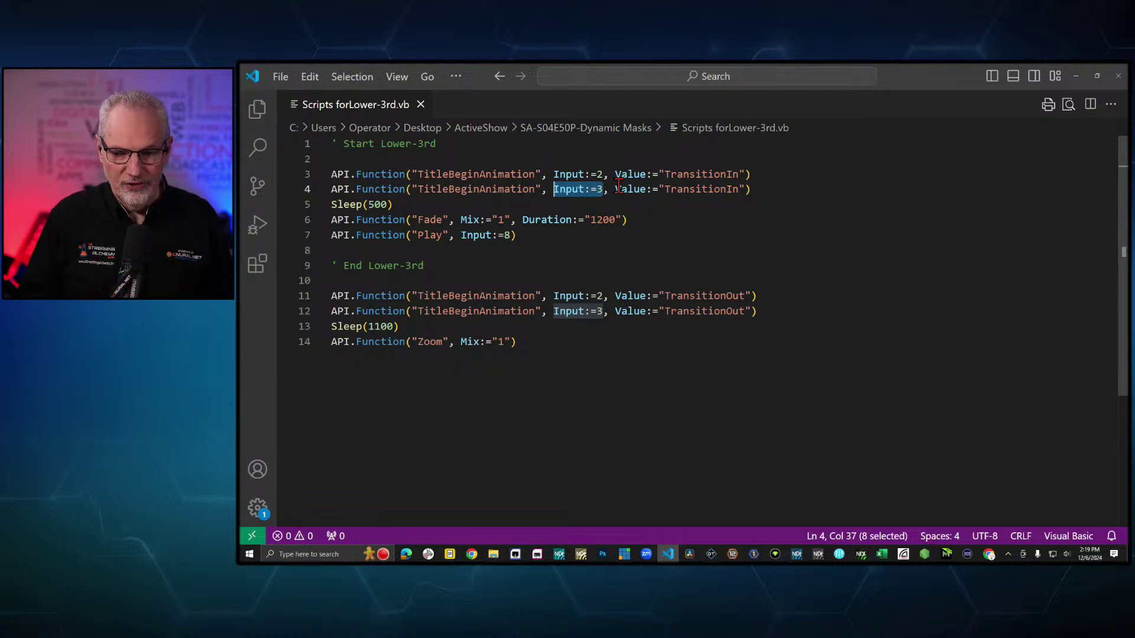
left_click_drag(395, 204, 331, 204)
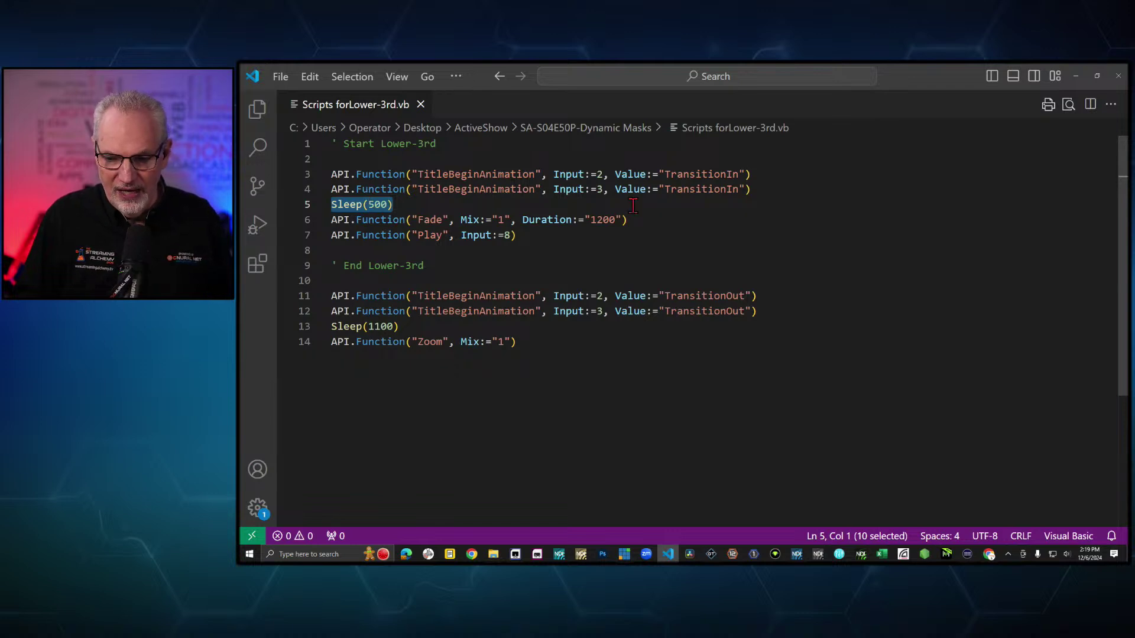
left_click_drag(630, 220, 502, 220)
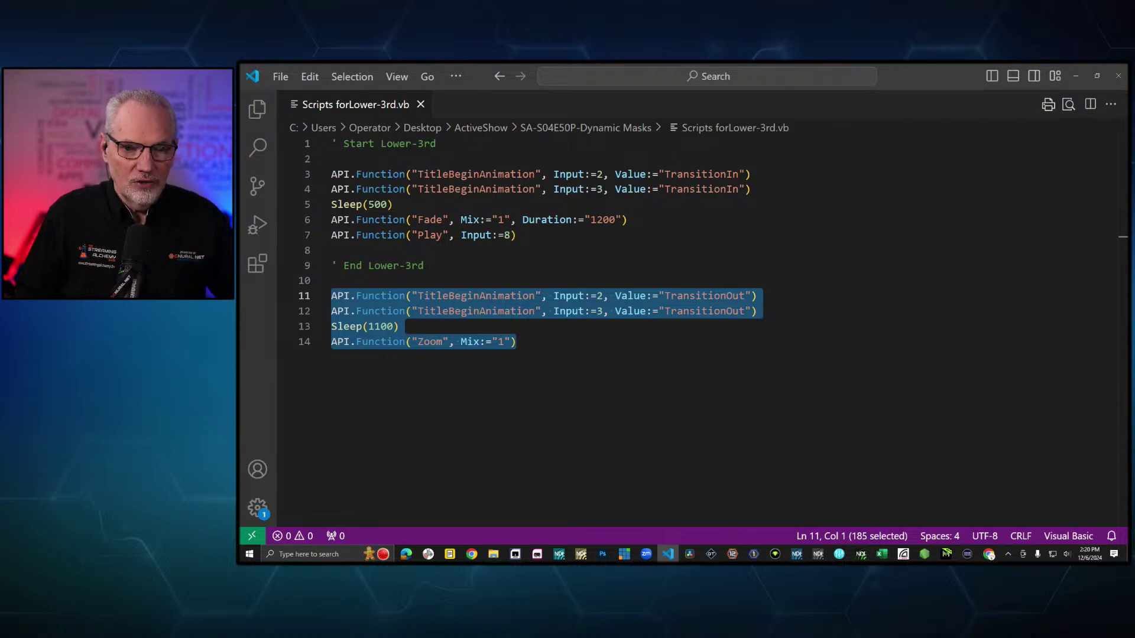
key("alt+Tab")
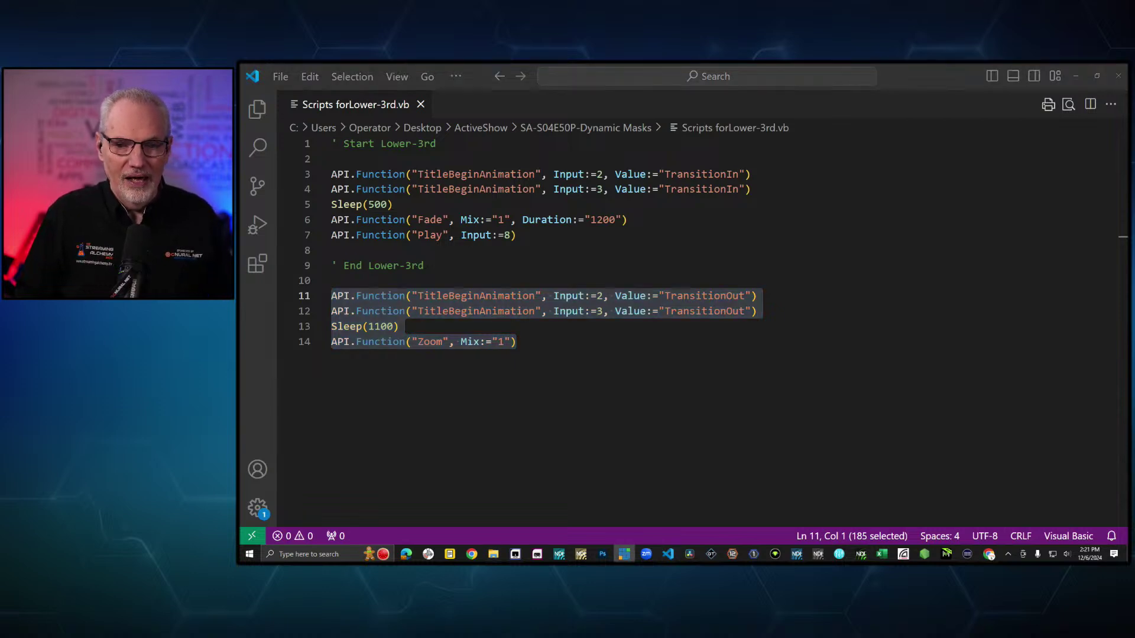